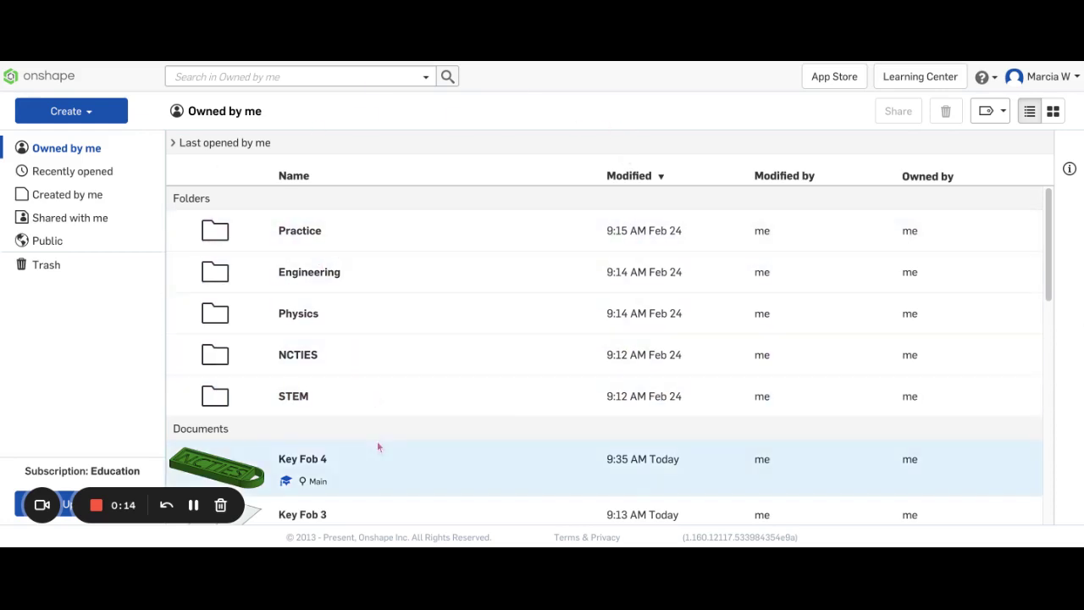
Create a new document named Spinning Top
{"action": "left_click", "coordinate": [84, 111]}
{"action": "left_click", "coordinate": [76, 140]}
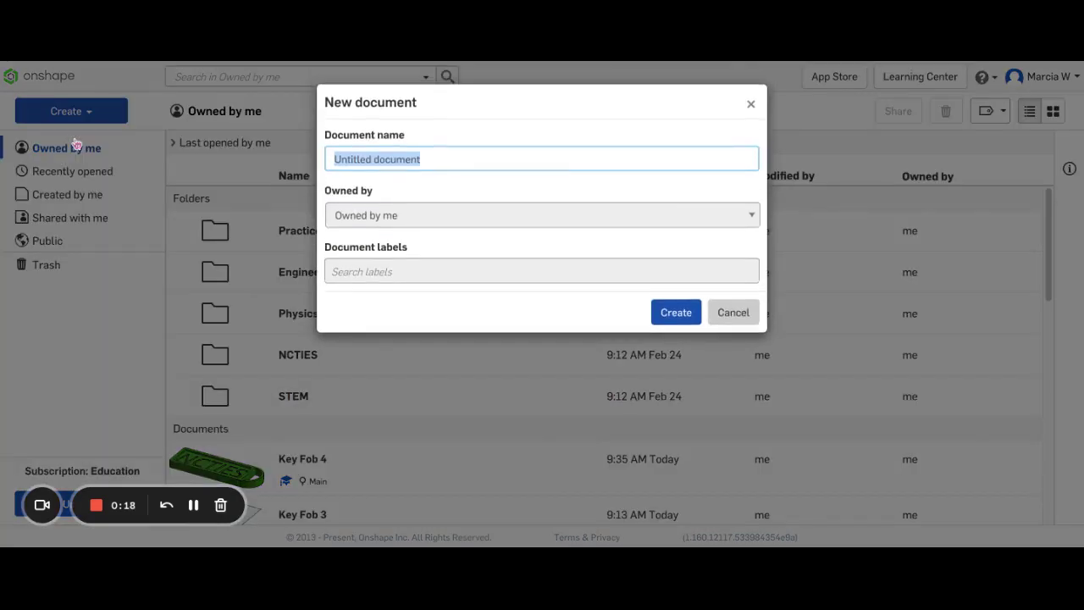
{"action": "type", "text": "Spinning S"}
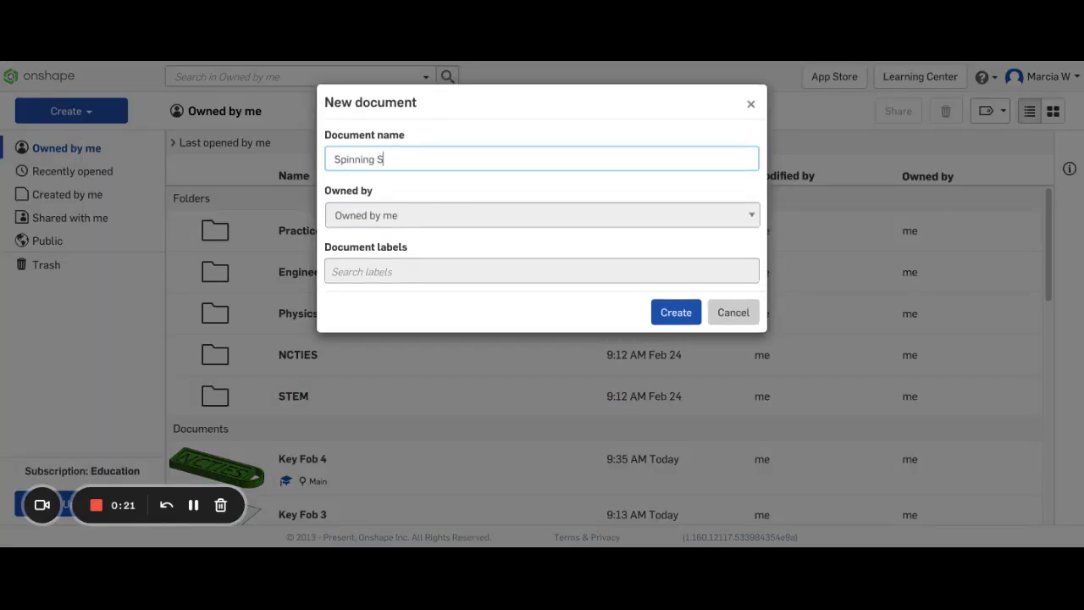
{"action": "key", "text": "BackSpace"}
{"action": "type", "text": "Top"}
{"action": "left_click", "coordinate": [691, 315]}
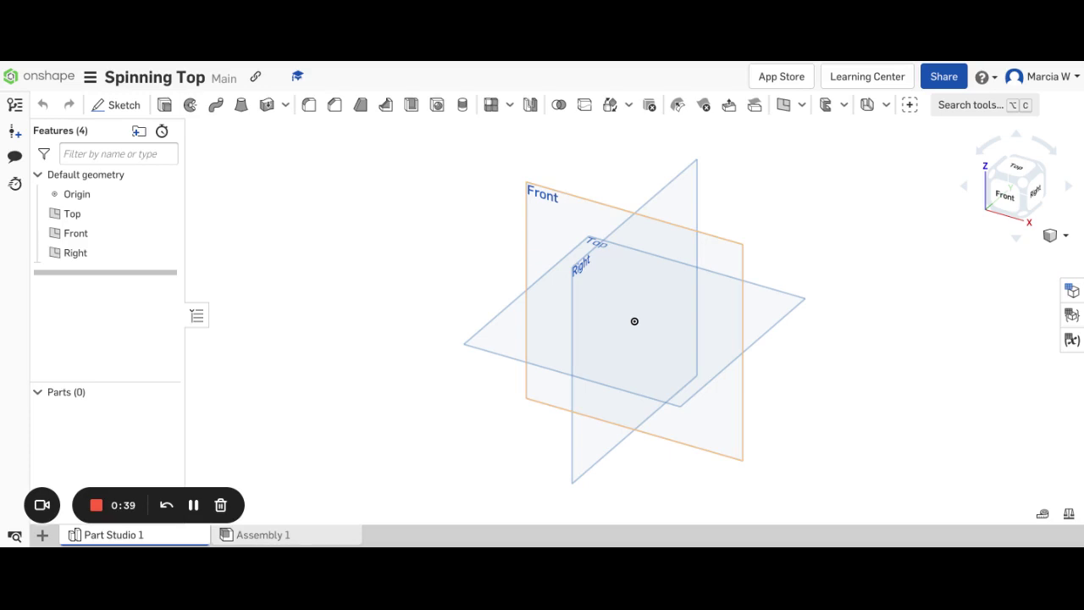
Start a sketch on the Front plane and draw a vertical line about 104 mm long through the origin
{"action": "left_click", "coordinate": [118, 105]}
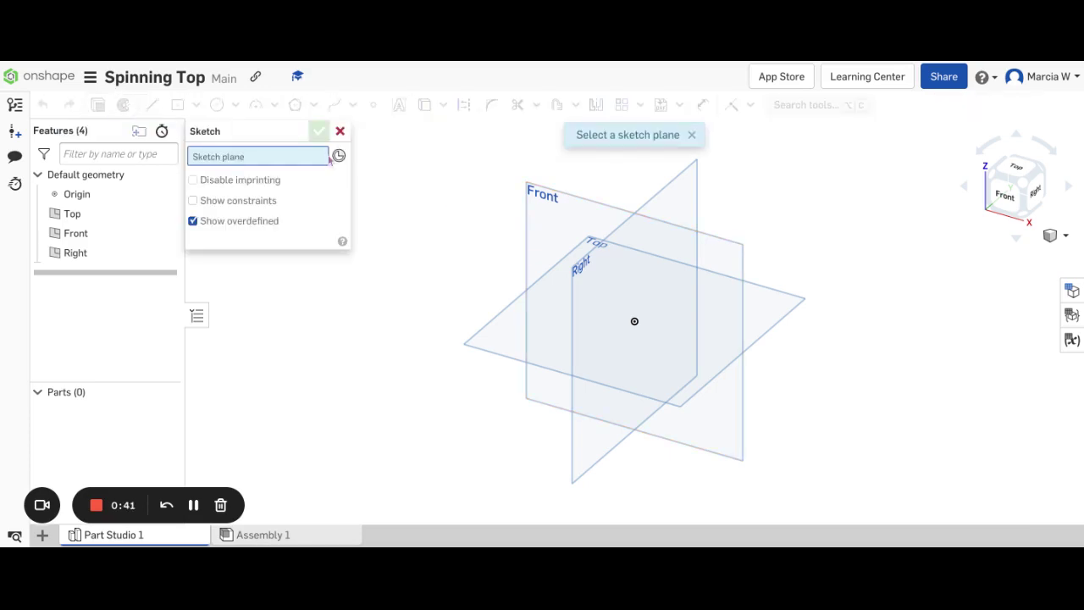
{"action": "left_click", "coordinate": [558, 232]}
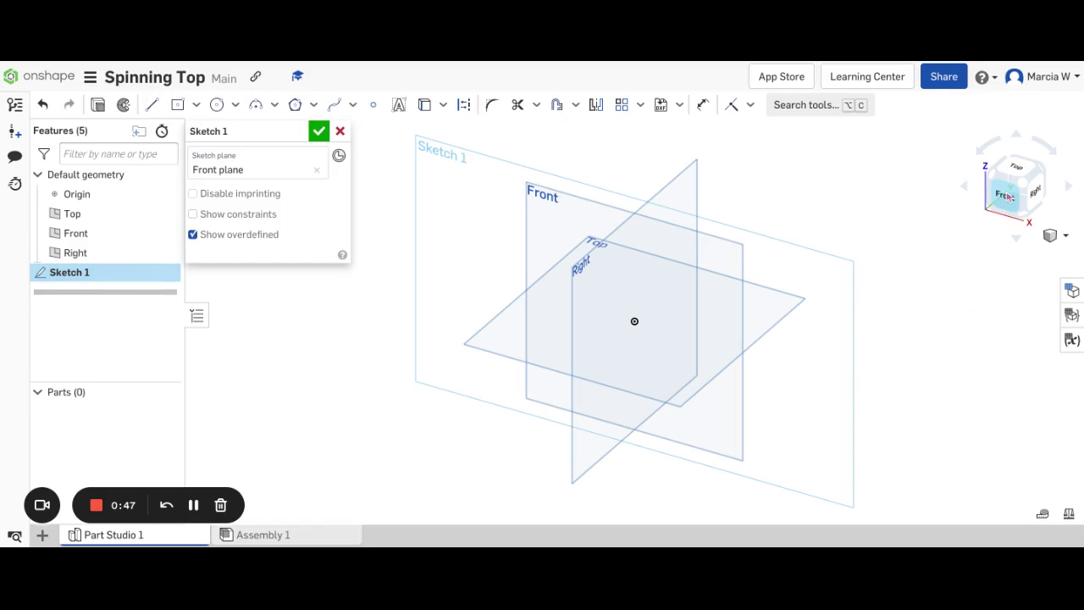
{"action": "left_click", "coordinate": [1008, 196]}
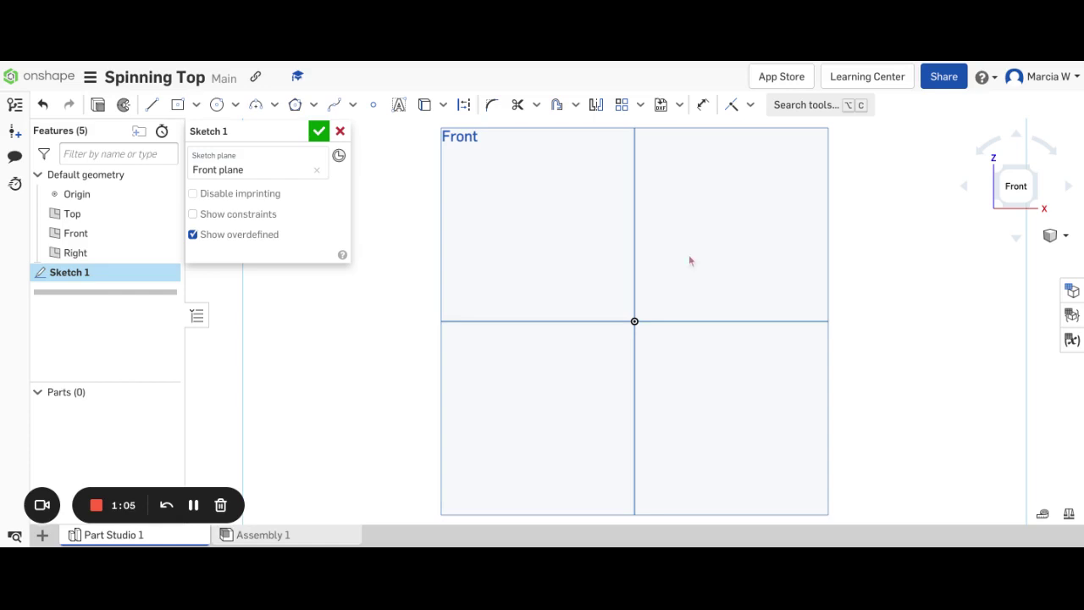
{"action": "left_click", "coordinate": [152, 105]}
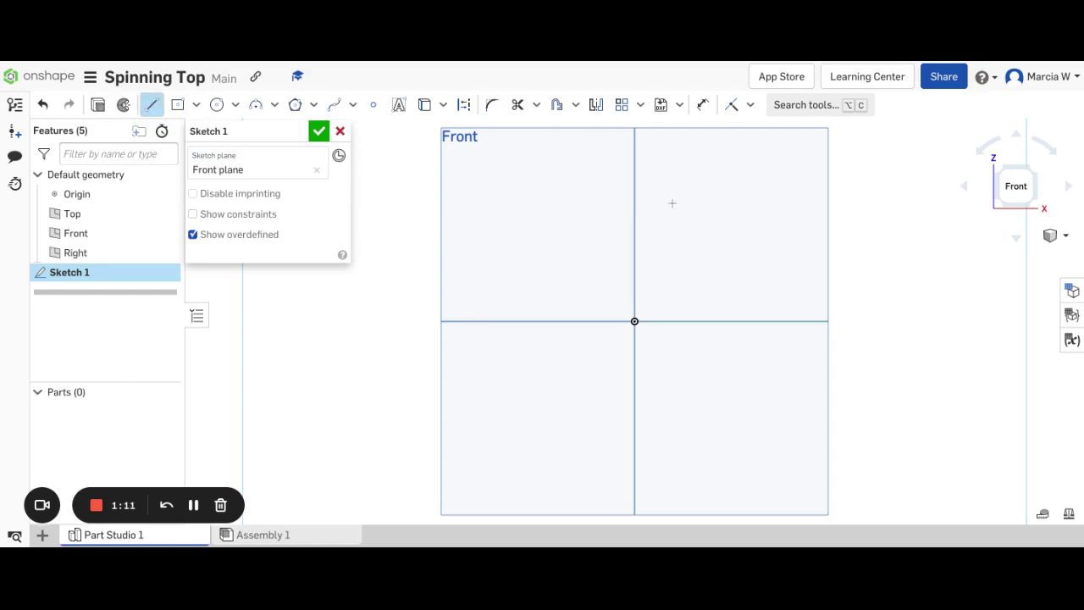
{"action": "left_click", "coordinate": [634, 180]}
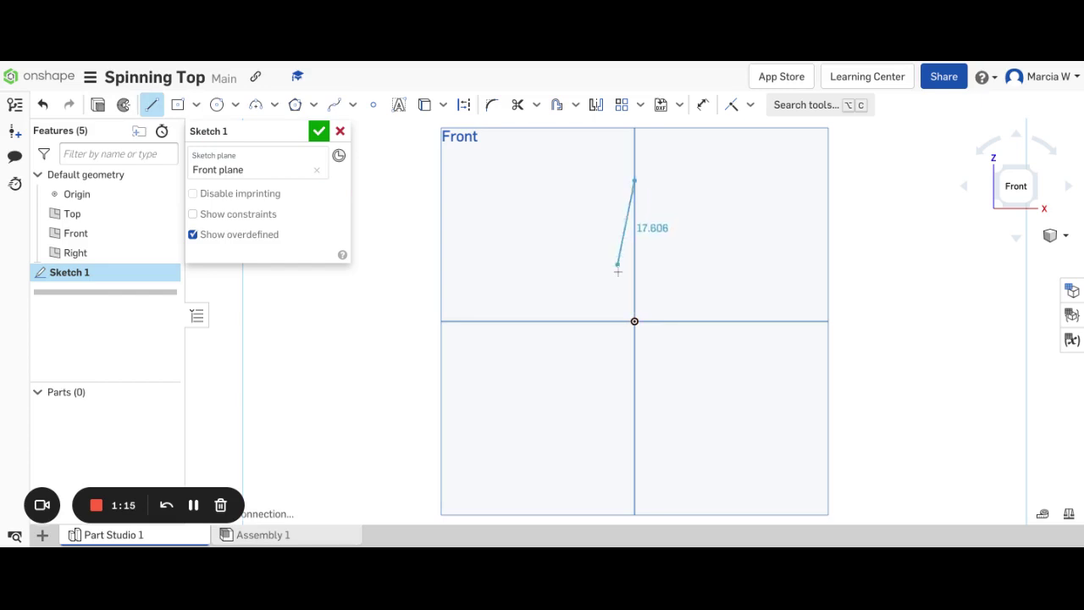
{"action": "left_click", "coordinate": [657, 472]}
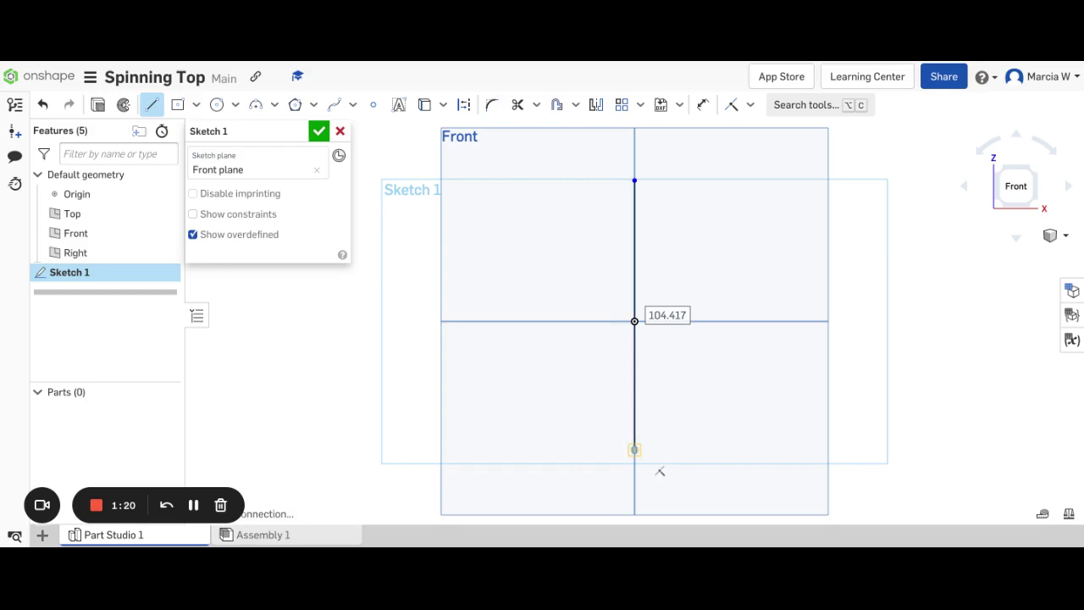
{"action": "key", "text": "Escape"}
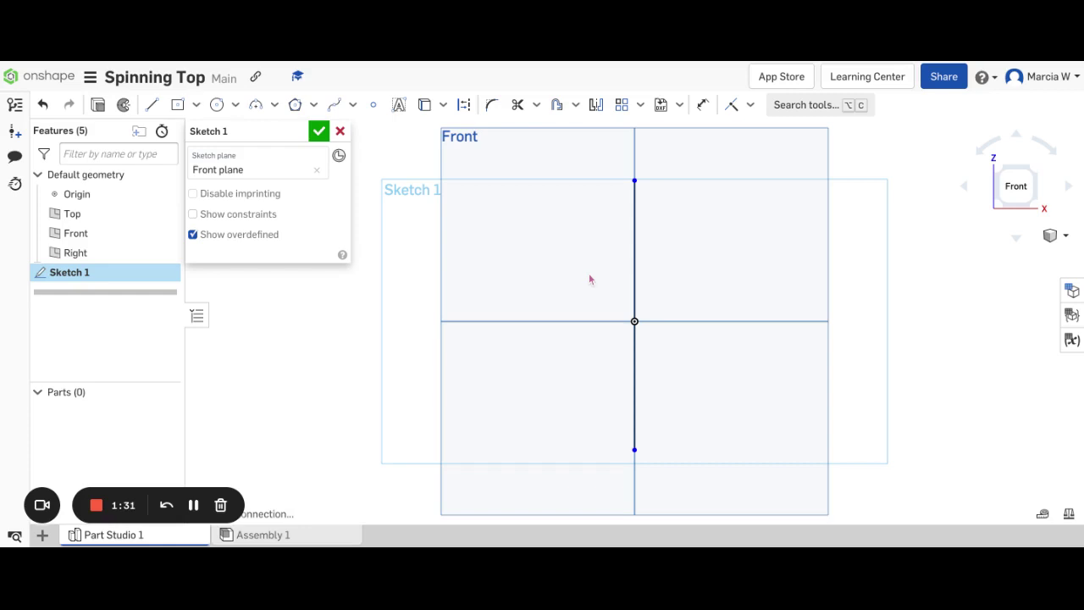
{"action": "left_click", "coordinate": [634, 274]}
Sketch the disc's lower edge outward from the vertical line with segments about 10, 22 and 21 mm long, plus a vertical rim about 5.5 mm high
{"action": "left_click", "coordinate": [151, 105]}
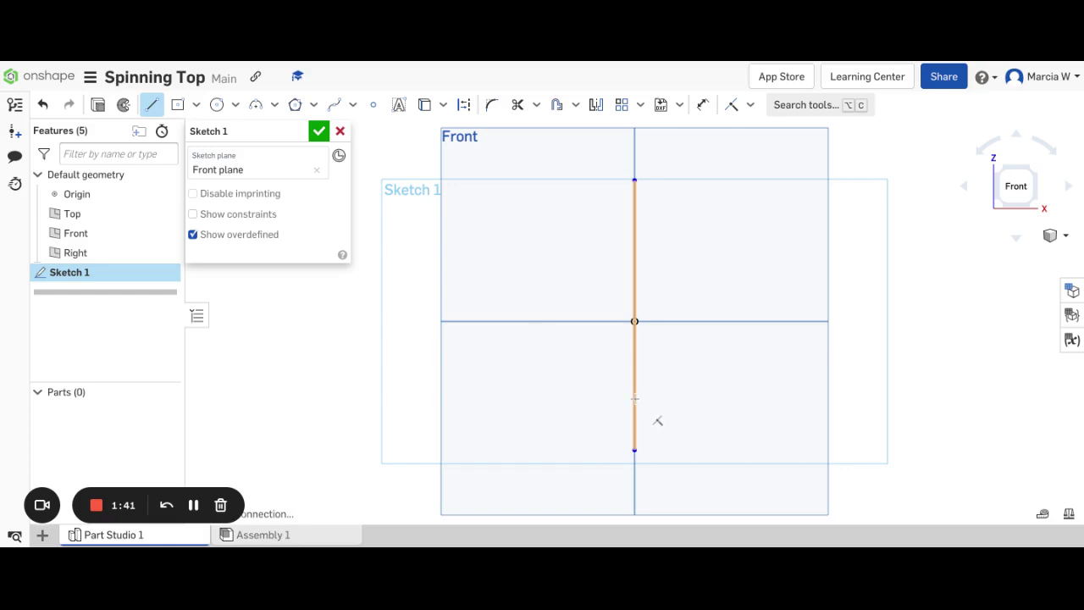
{"action": "left_click", "coordinate": [635, 396]}
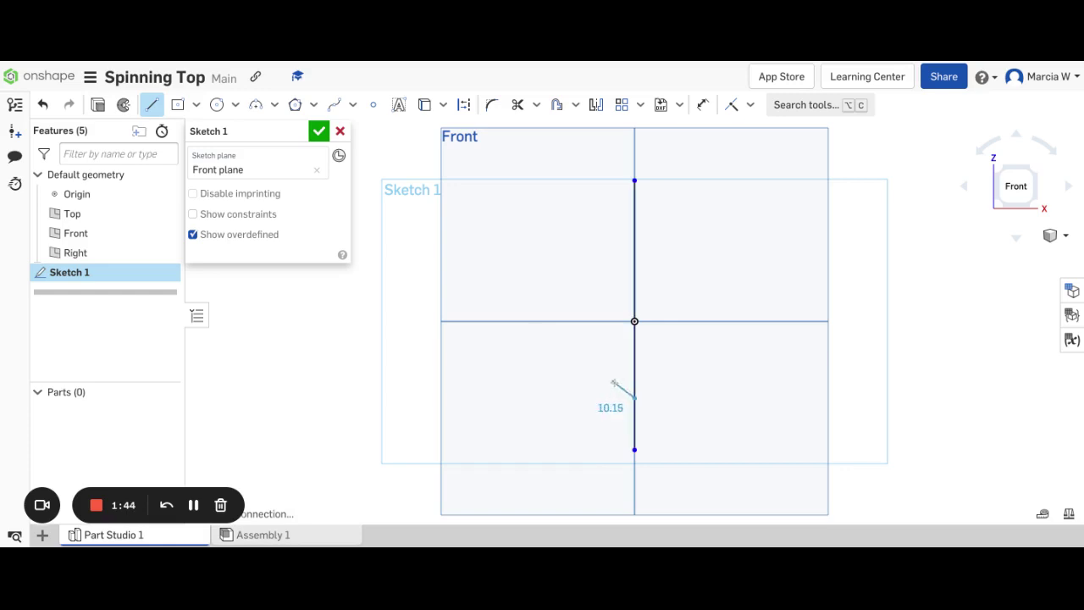
{"action": "left_click", "coordinate": [612, 382]}
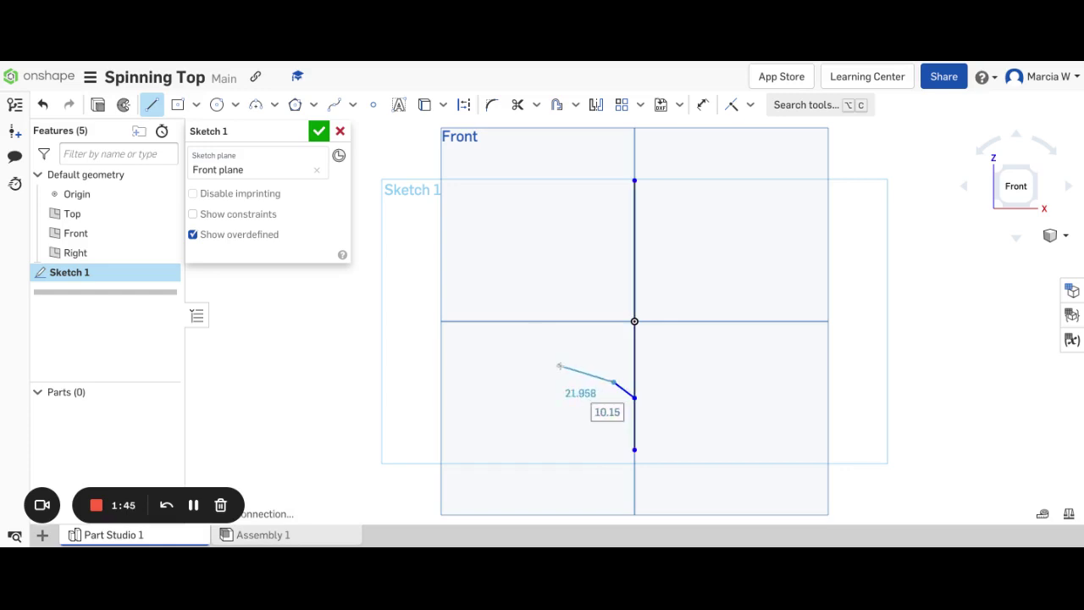
{"action": "left_click", "coordinate": [558, 365]}
{"action": "left_click", "coordinate": [506, 351]}
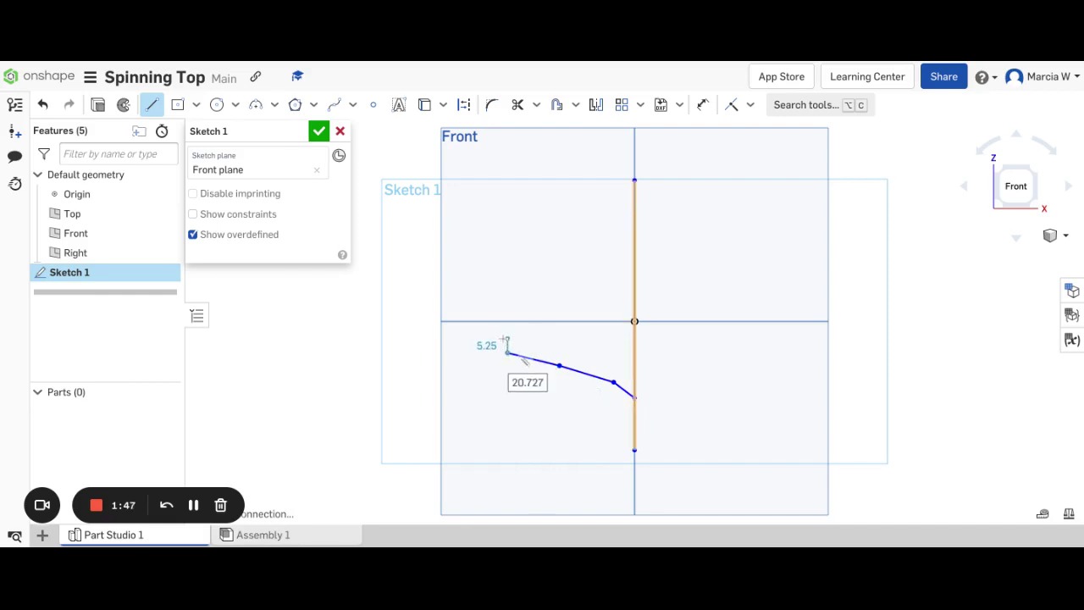
{"action": "left_click", "coordinate": [506, 339]}
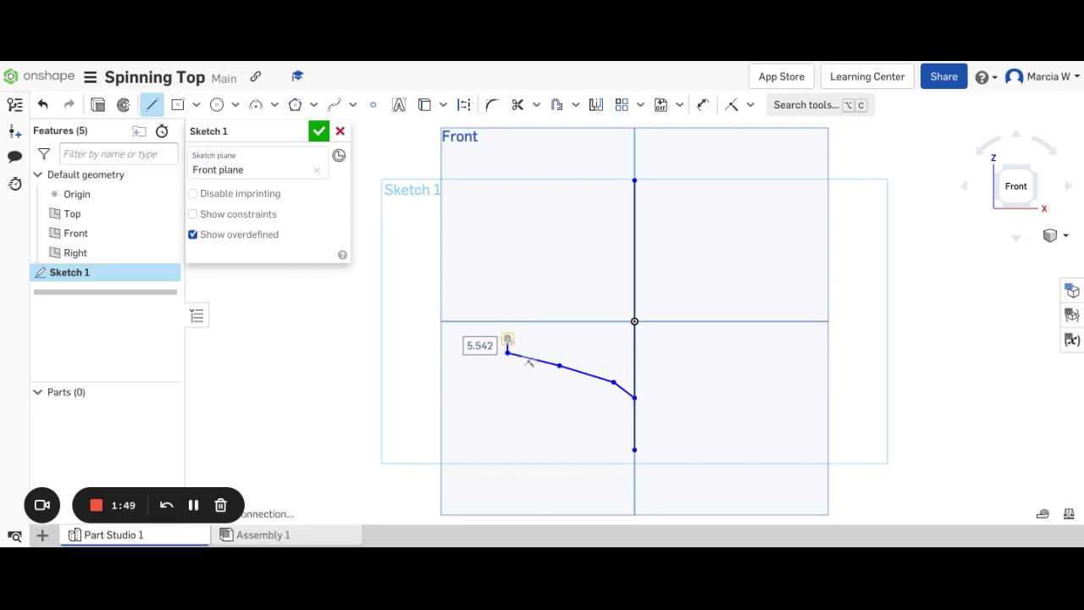
Sketch the disc's upper edge from the rim back toward the axis with segments about 32, 12 and 3 mm long
{"action": "left_click", "coordinate": [587, 361]}
{"action": "left_click", "coordinate": [618, 371]}
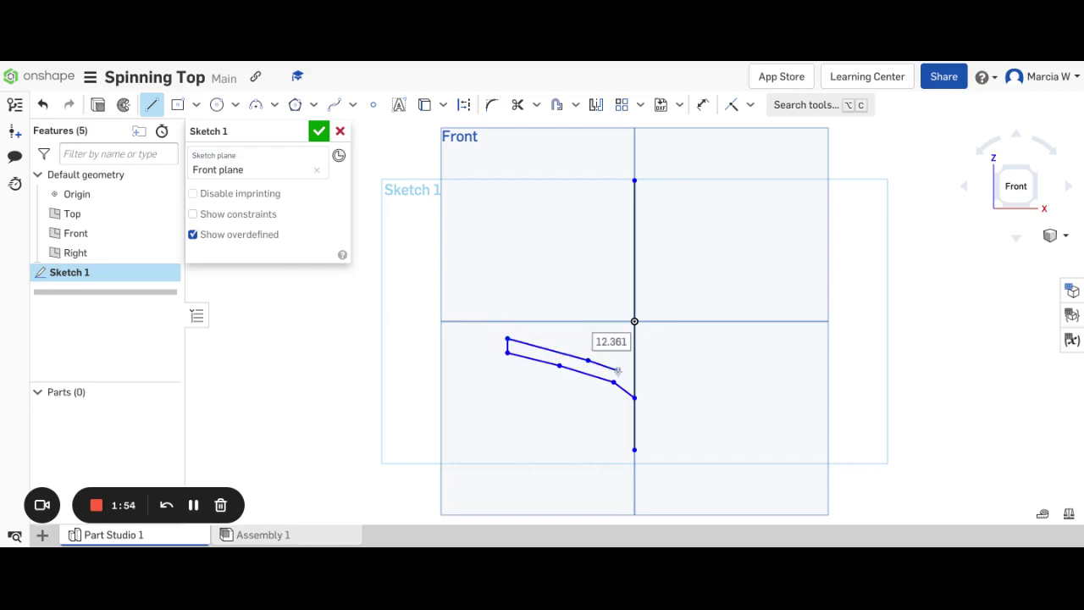
{"action": "left_click", "coordinate": [626, 371]}
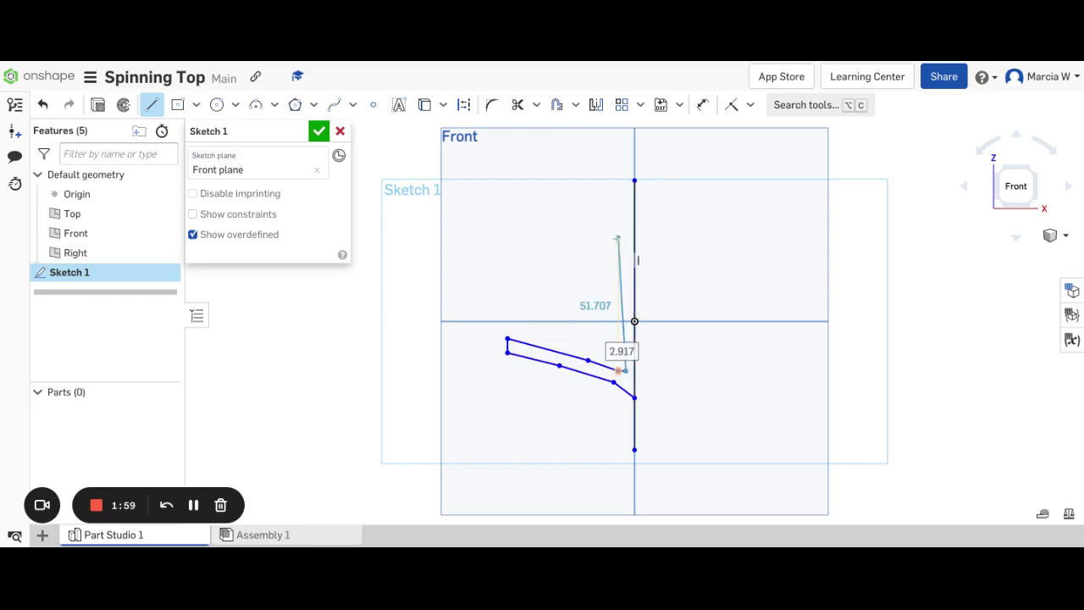
Sketch the stem side about 52 mm and its top edge about 6 mm long, close the profile along the axis, and finish the sketch
{"action": "left_click", "coordinate": [617, 238]}
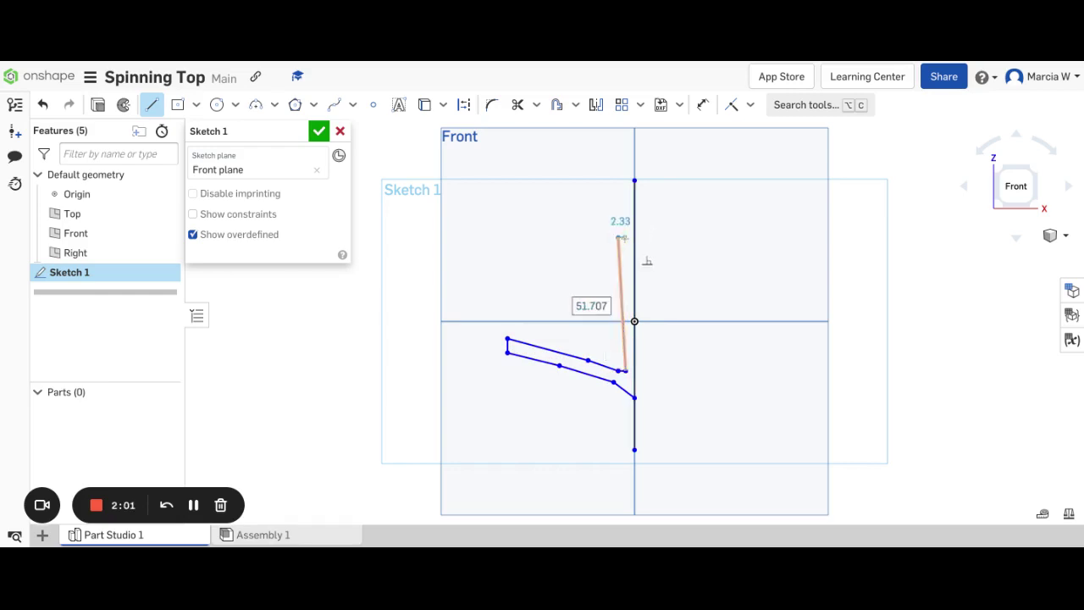
{"action": "left_click", "coordinate": [634, 238]}
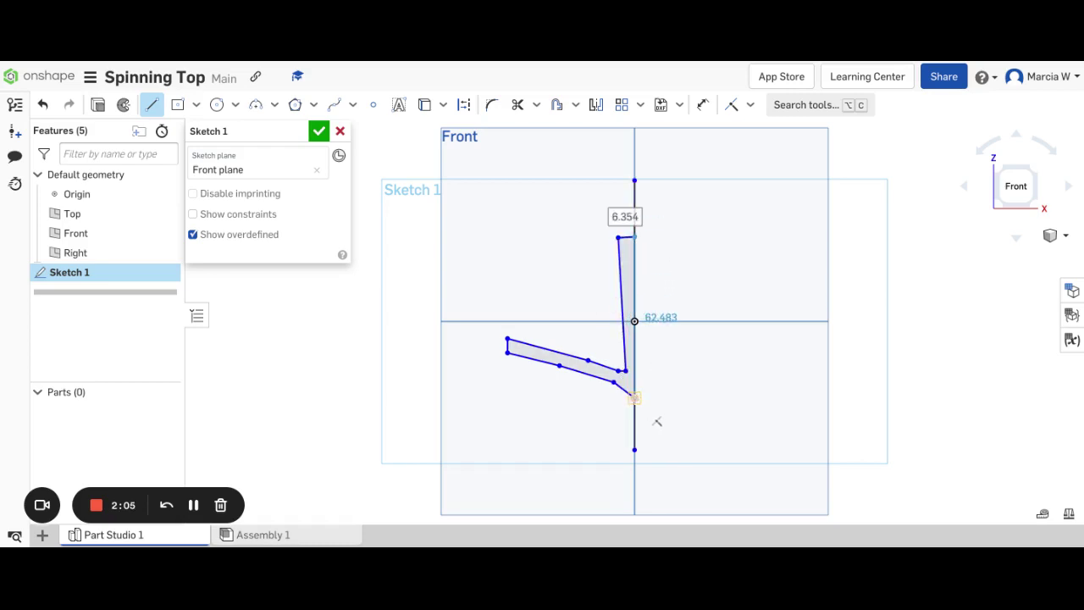
{"action": "left_click", "coordinate": [634, 397]}
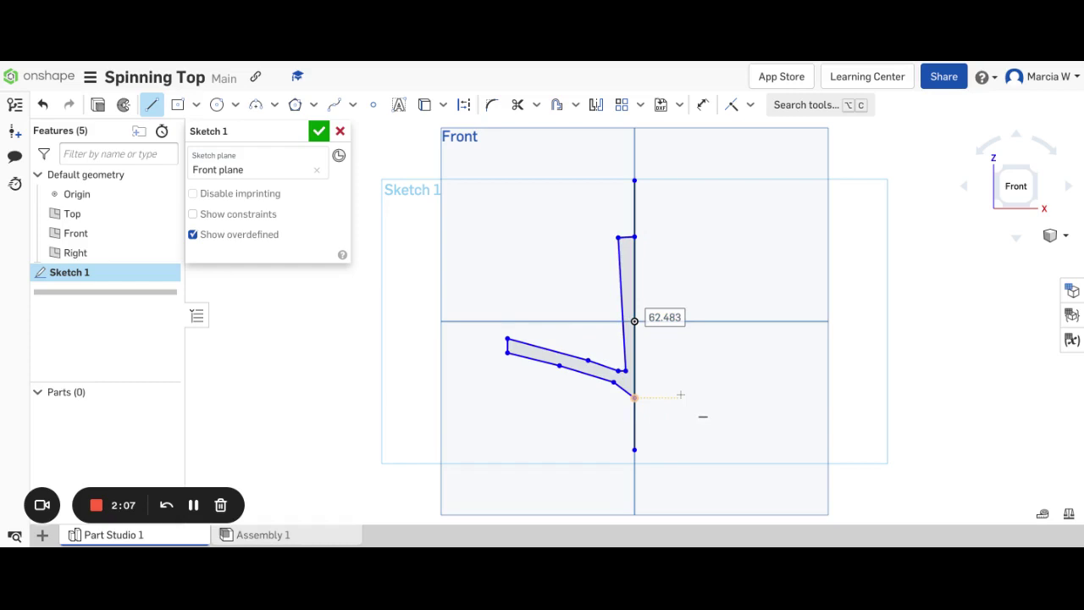
{"action": "key", "text": "Escape"}
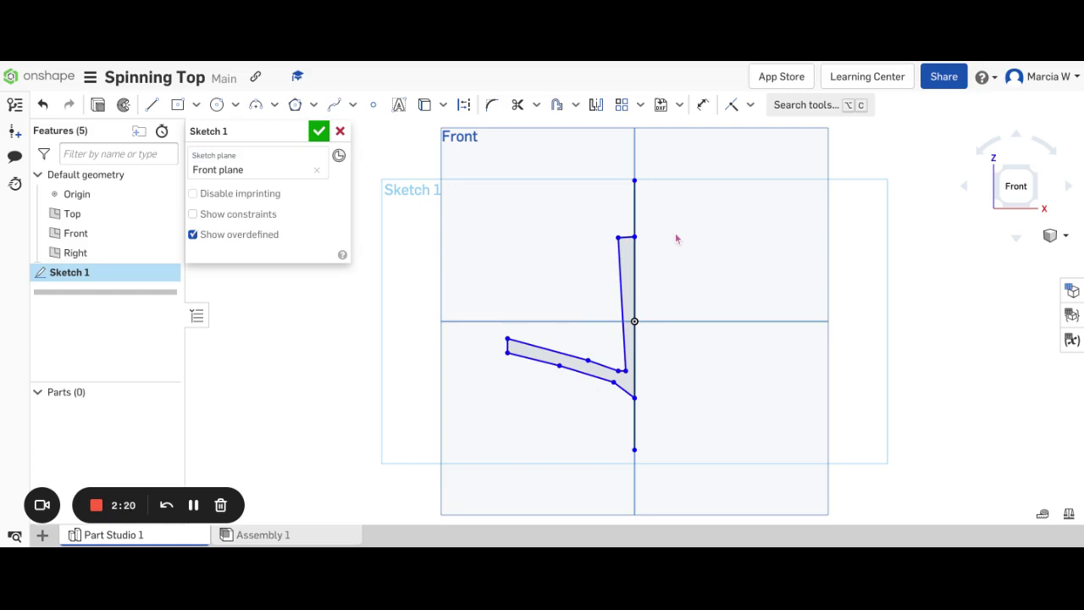
{"action": "left_click", "coordinate": [318, 132]}
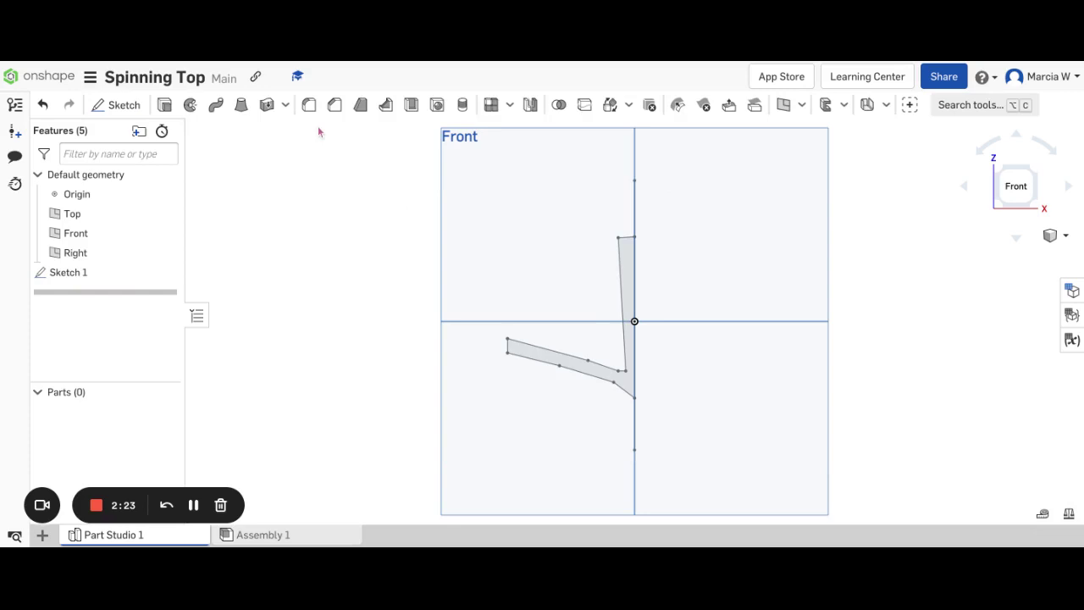
Revolve the closed profile region fully around the vertical sketch line as a new solid
{"action": "left_click", "coordinate": [192, 106]}
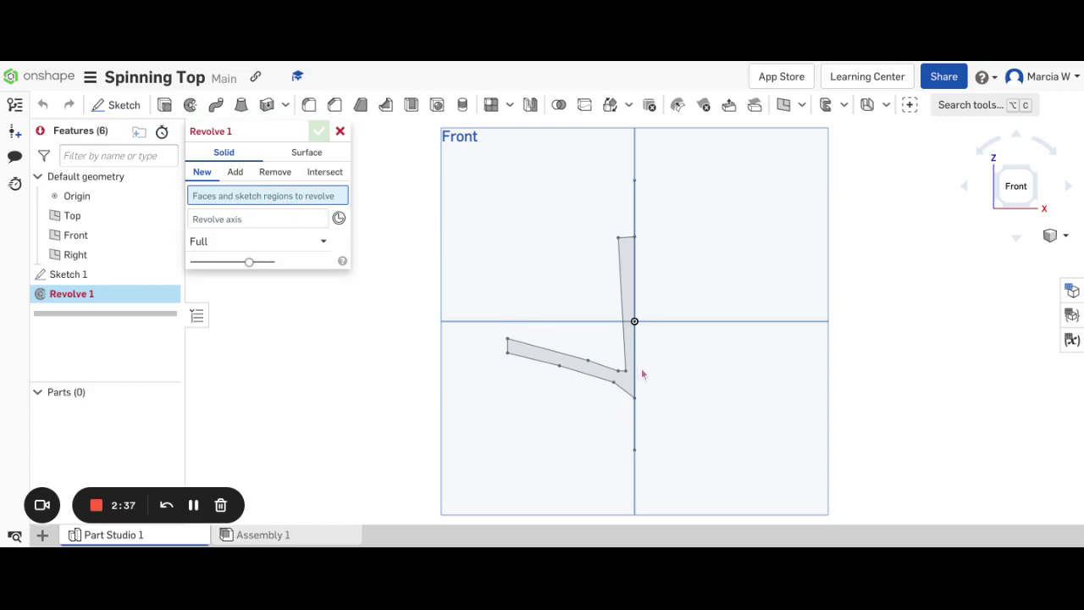
{"action": "left_click", "coordinate": [629, 261]}
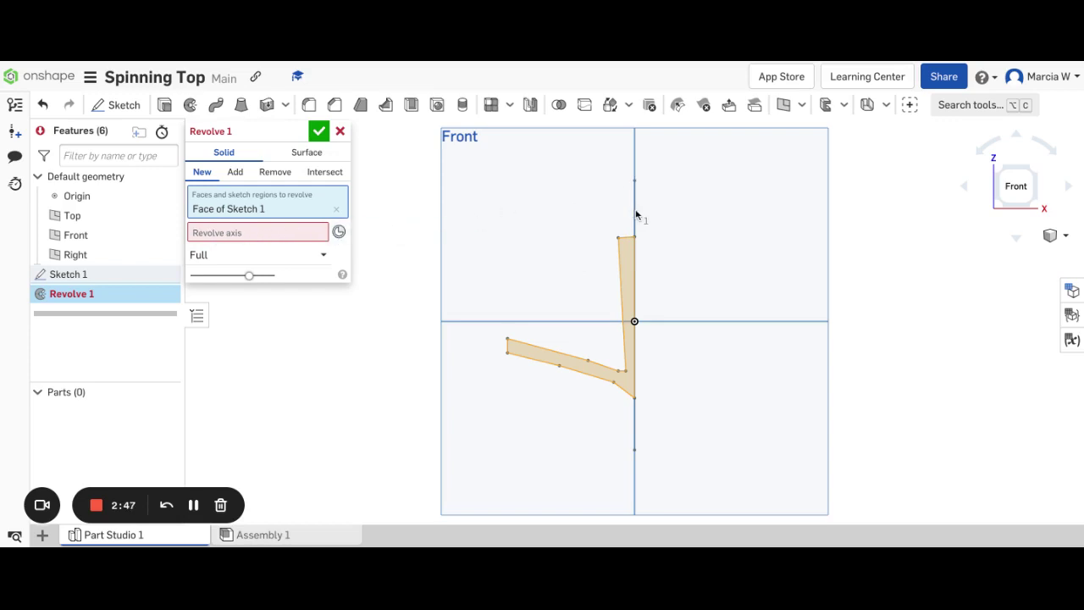
{"action": "left_click", "coordinate": [280, 239]}
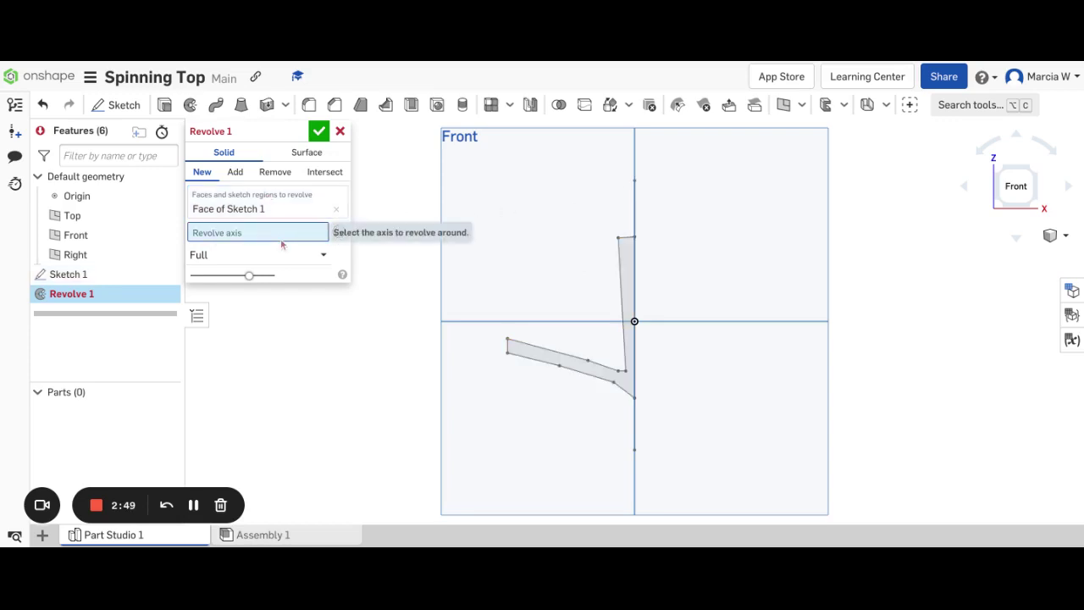
{"action": "left_click", "coordinate": [636, 218]}
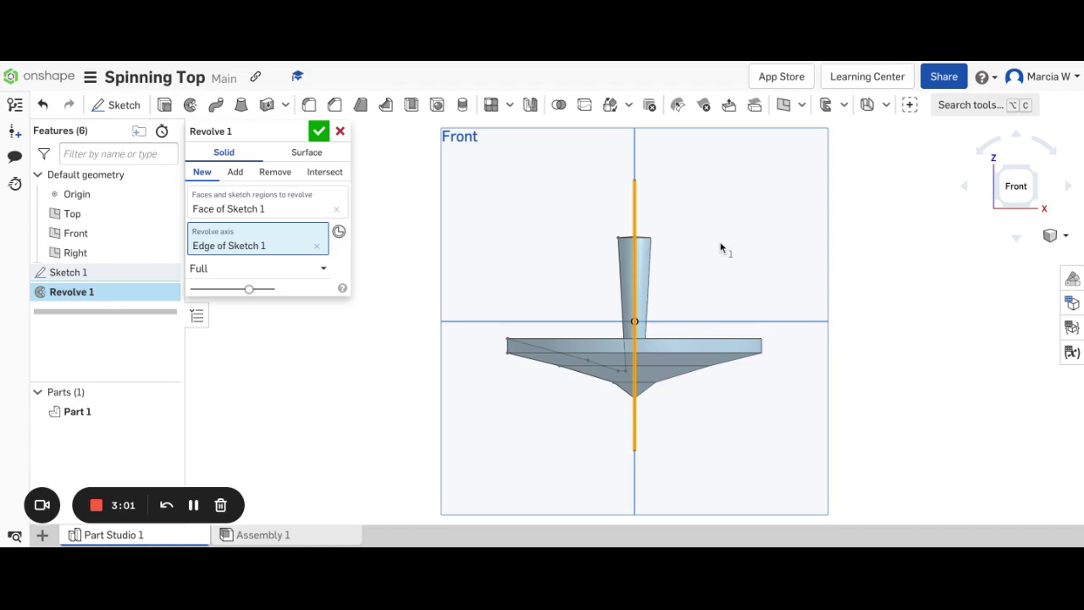
{"action": "mouse_move", "coordinate": [720, 247]}
{"action": "right_mouse_down"}
{"action": "mouse_move", "coordinate": [732, 334]}
{"action": "mouse_move", "coordinate": [723, 193]}
{"action": "mouse_move", "coordinate": [713, 244]}
{"action": "mouse_move", "coordinate": [678, 279]}
{"action": "mouse_move", "coordinate": [633, 262]}
{"action": "mouse_move", "coordinate": [620, 282]}
{"action": "mouse_move", "coordinate": [642, 311]}
{"action": "mouse_move", "coordinate": [664, 317]}
{"action": "mouse_move", "coordinate": [698, 290]}
{"action": "right_mouse_up"}
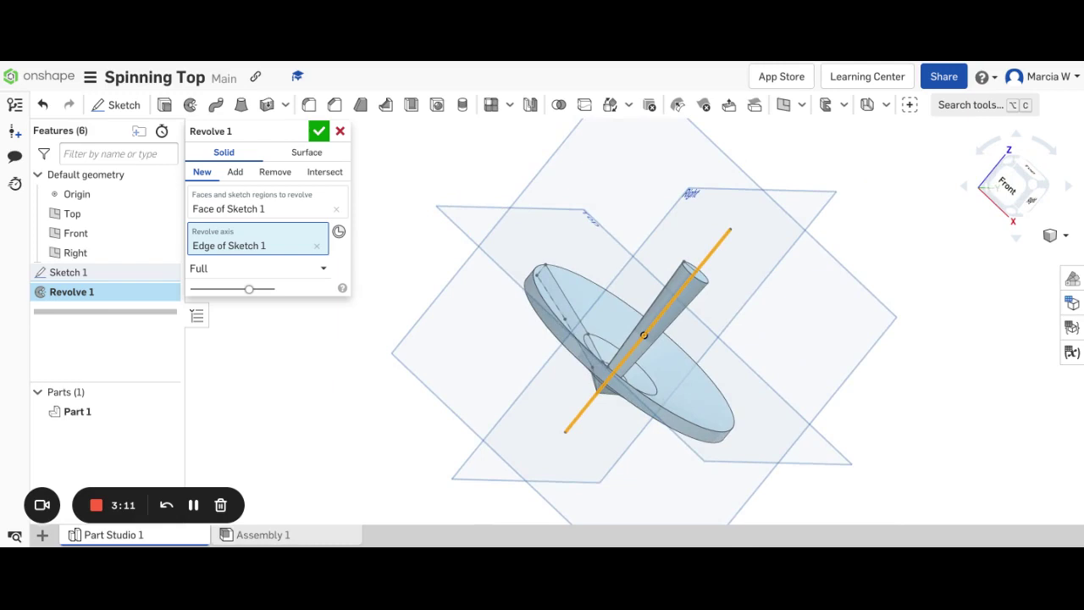
{"action": "key", "text": "shift+1"}
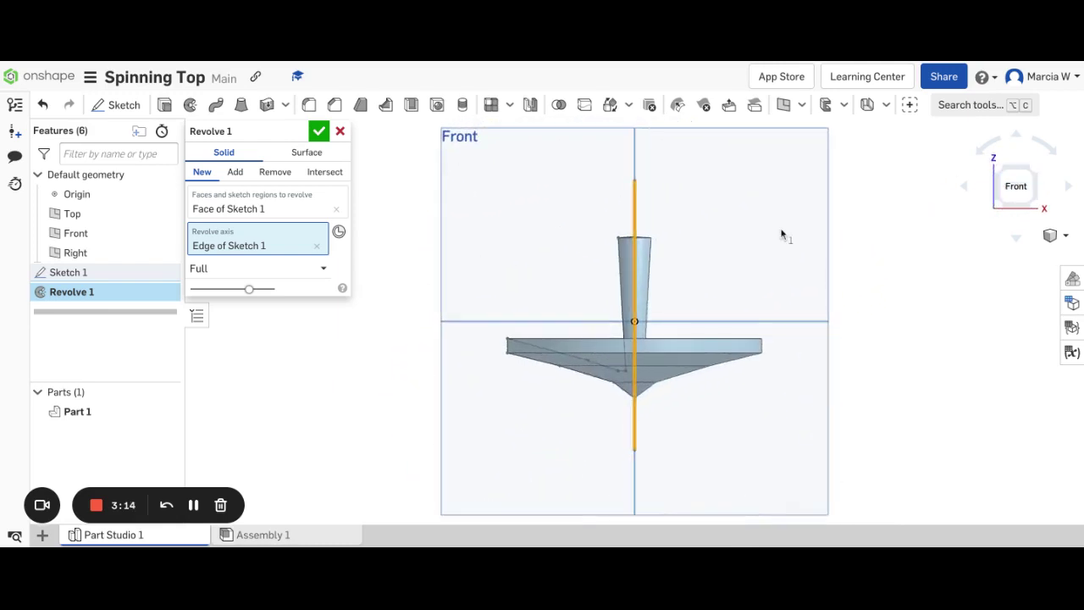
{"action": "left_click", "coordinate": [315, 131]}
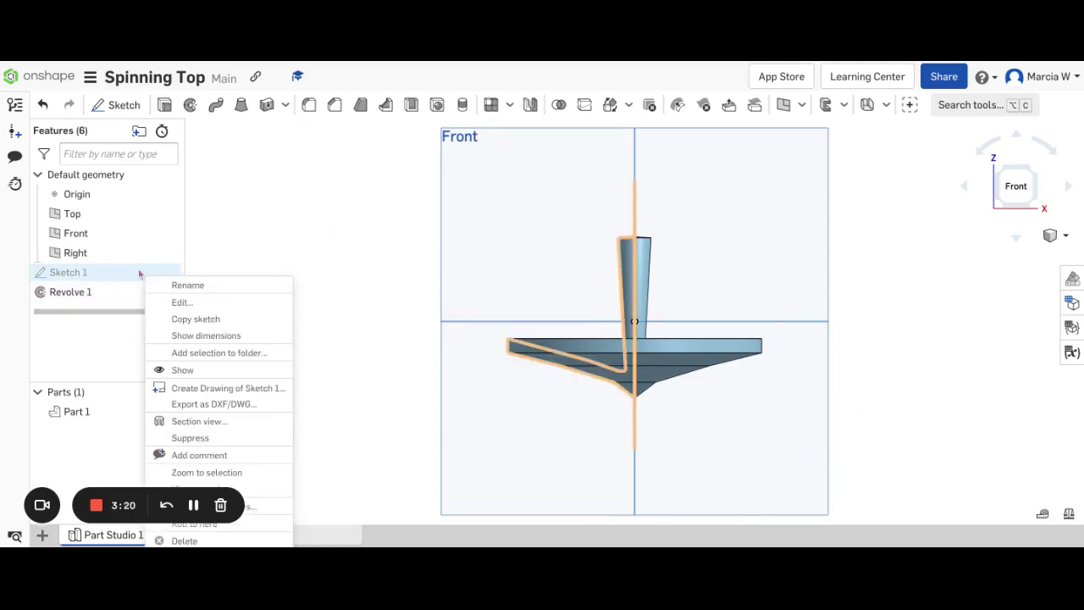
Edit the profile sketch, moving the junction of the stem and the disc's upper edge slightly upward and away from the axis
{"action": "left_click", "coordinate": [181, 302]}
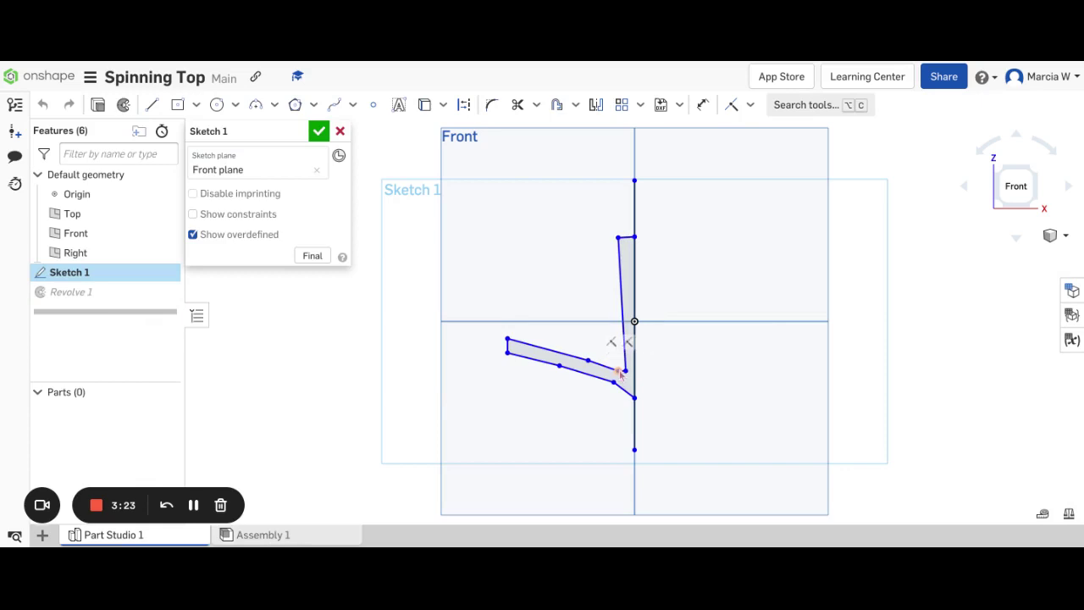
{"action": "mouse_move", "coordinate": [619, 371]}
{"action": "left_mouse_down"}
{"action": "mouse_move", "coordinate": [609, 366]}
{"action": "mouse_move", "coordinate": [627, 375]}
{"action": "left_mouse_up"}
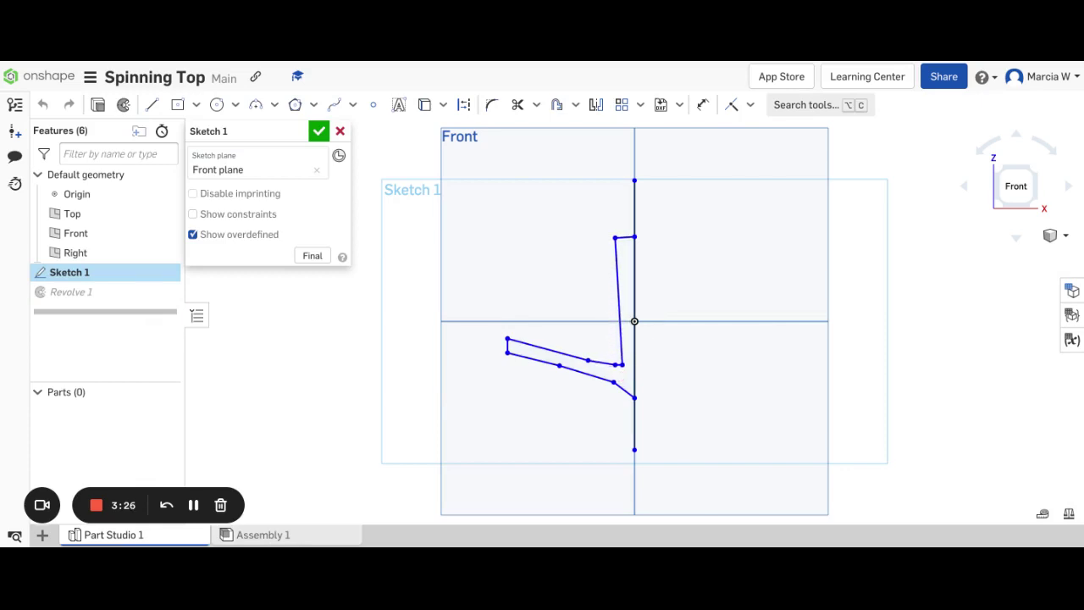
{"action": "left_click", "coordinate": [318, 130]}
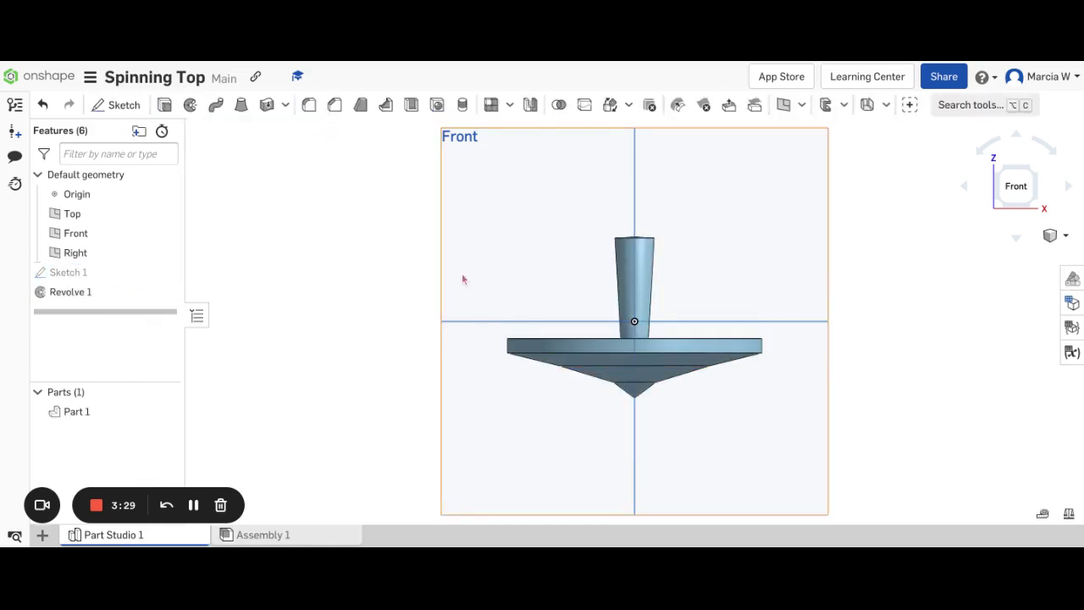
{"action": "mouse_move", "coordinate": [733, 412]}
{"action": "right_mouse_down"}
{"action": "mouse_move", "coordinate": [730, 445]}
{"action": "mouse_move", "coordinate": [730, 402]}
{"action": "right_mouse_up"}
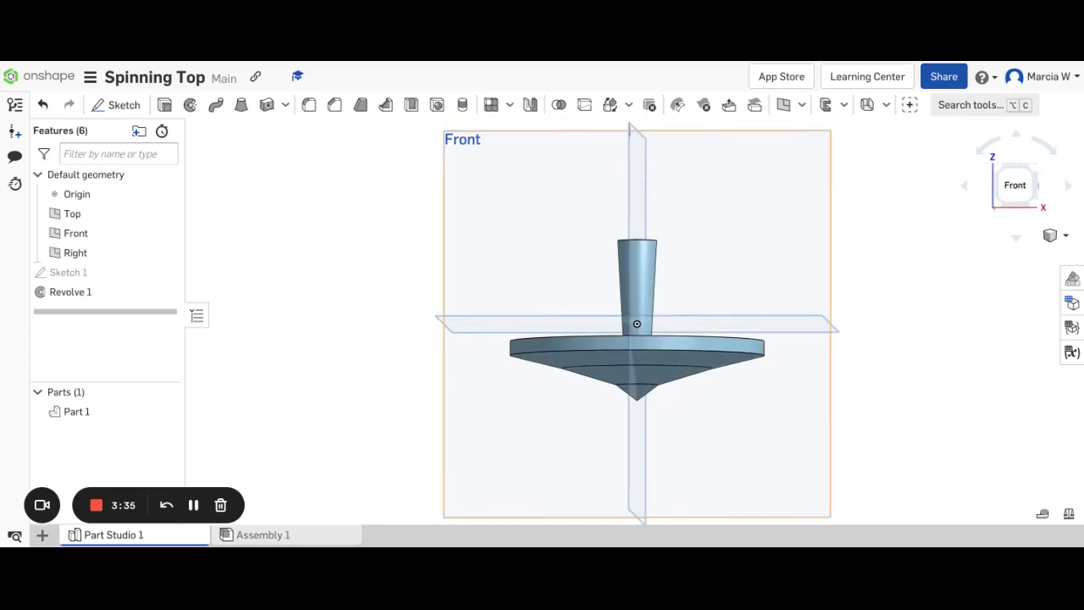
{"action": "right_click_drag", "start_coordinate": [730, 403], "coordinate": [728, 408]}
{"action": "right_click", "coordinate": [730, 191]}
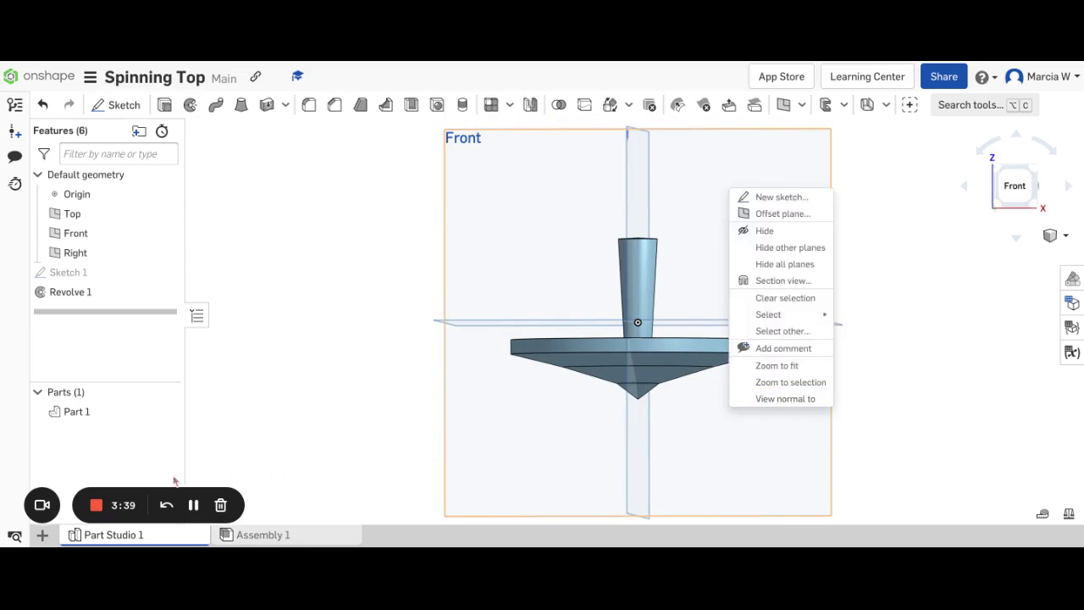
{"action": "left_click", "coordinate": [42, 535]}
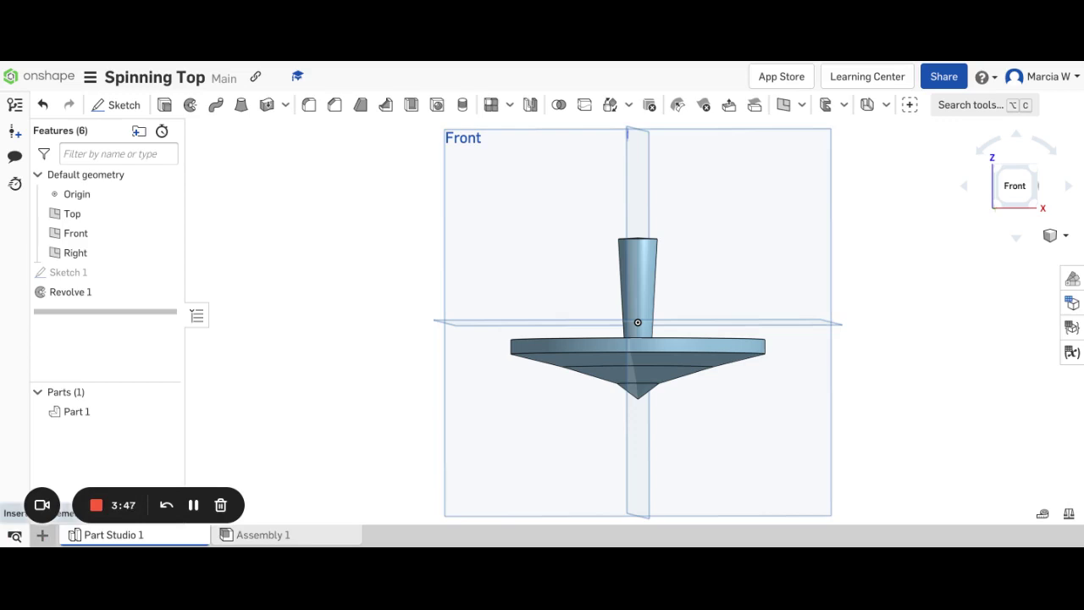
Create a second Part Studio in the document and start a sketch on its Front plane
{"action": "left_click", "coordinate": [42, 534]}
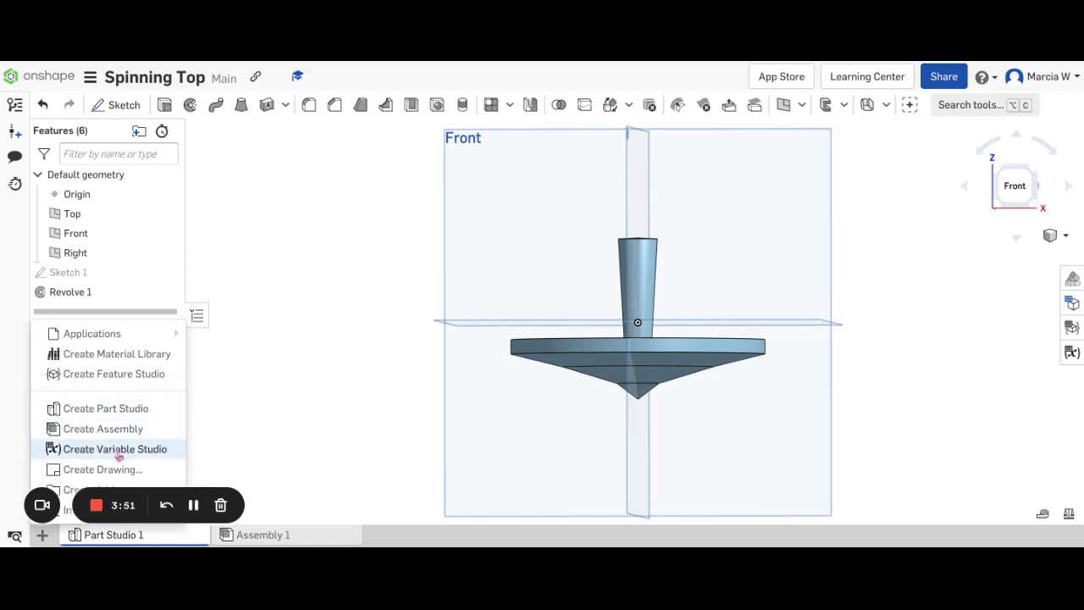
{"action": "left_click", "coordinate": [105, 408]}
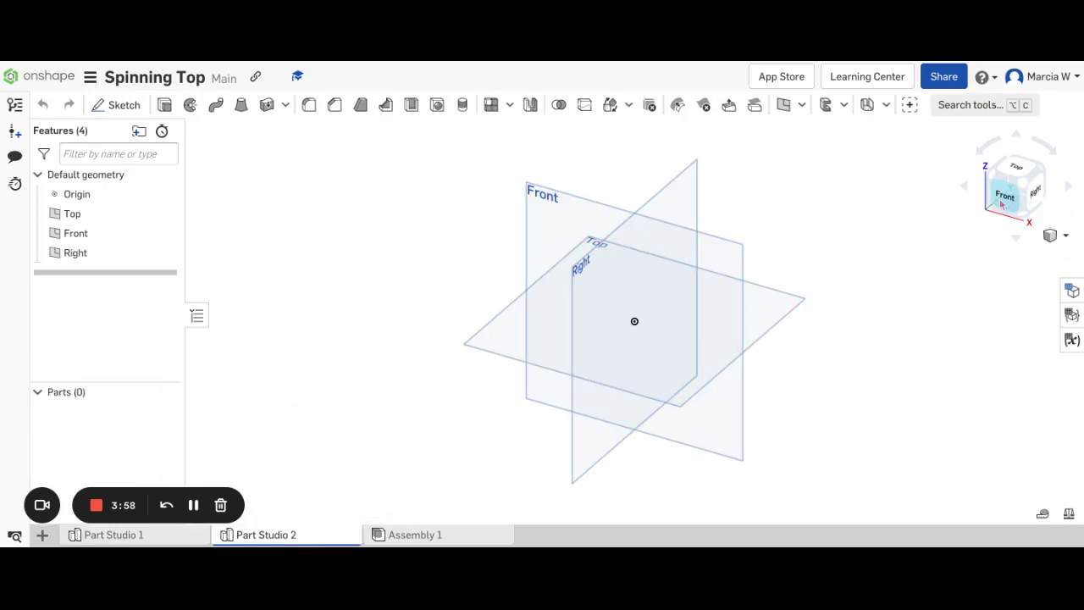
{"action": "left_click", "coordinate": [544, 218]}
{"action": "left_click", "coordinate": [118, 105]}
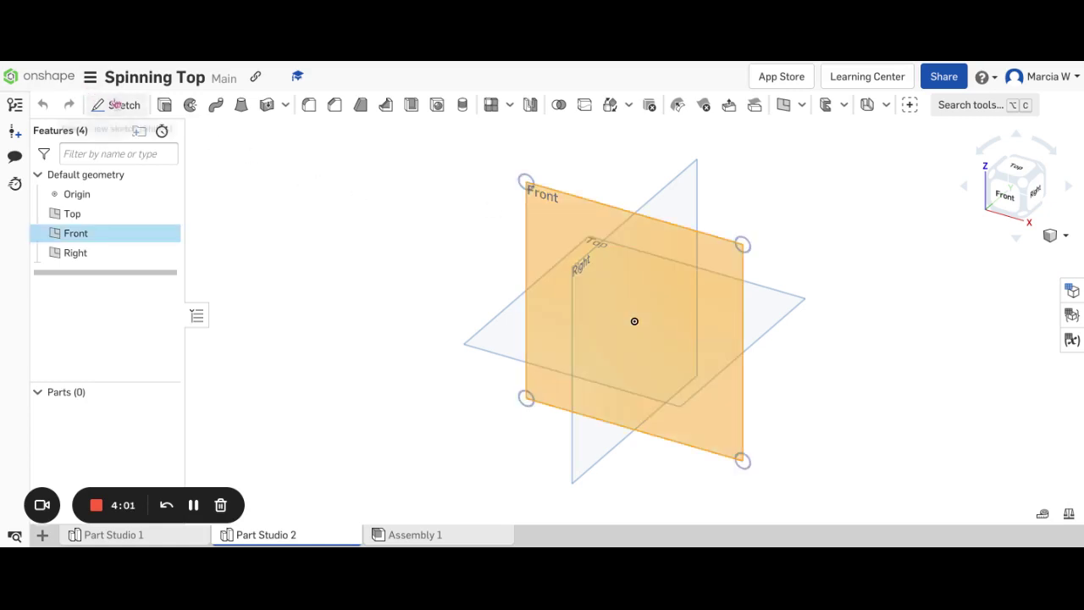
{"action": "left_click", "coordinate": [1005, 195]}
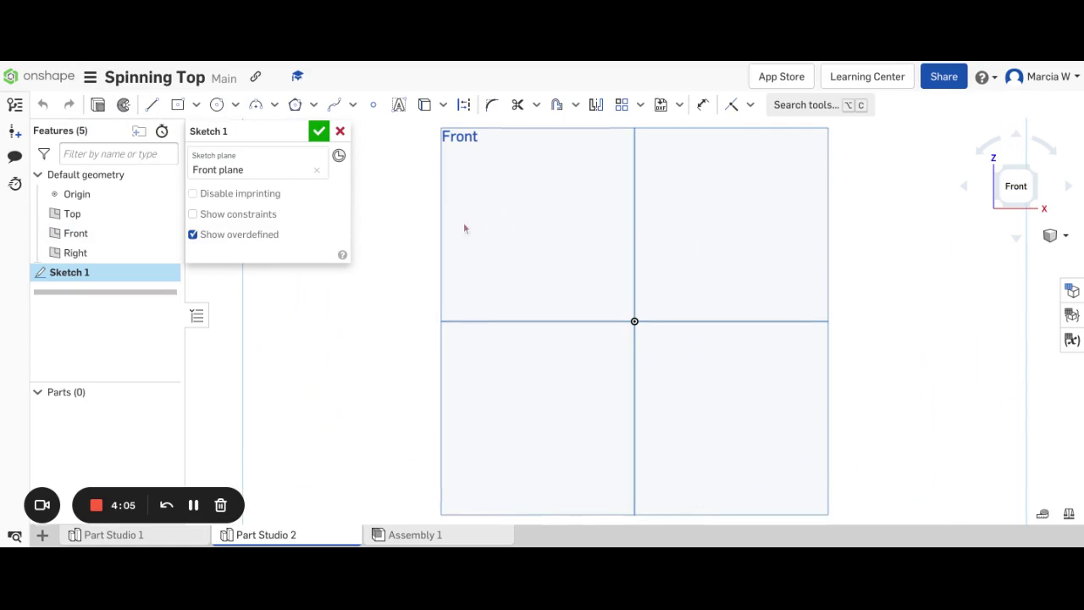
Sketch a vertical line about 103 mm long through the origin as the revolve axis
{"action": "left_click", "coordinate": [152, 104]}
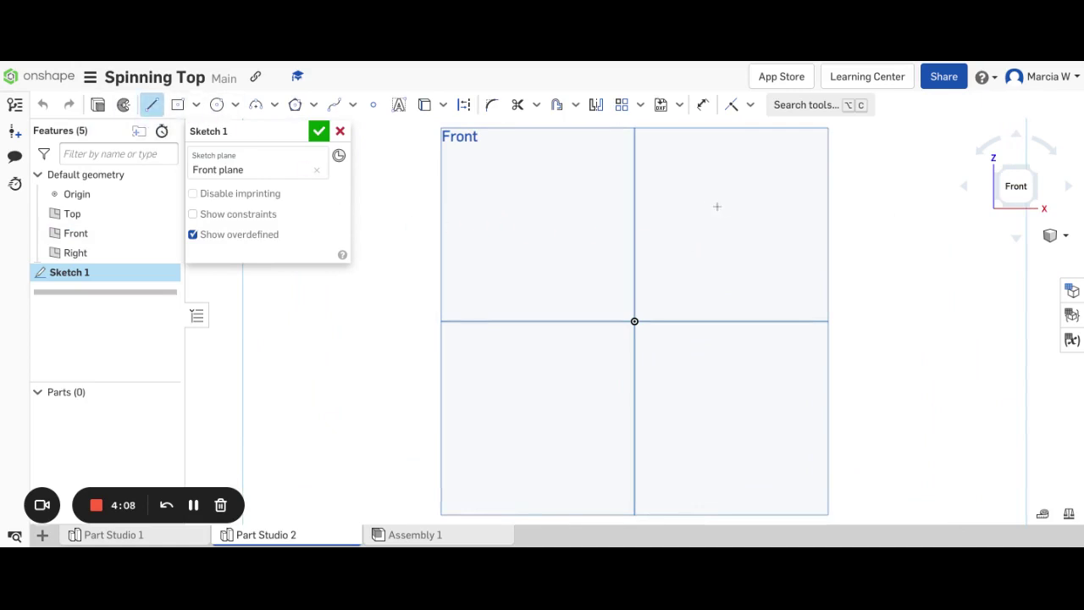
{"action": "left_click", "coordinate": [635, 167]}
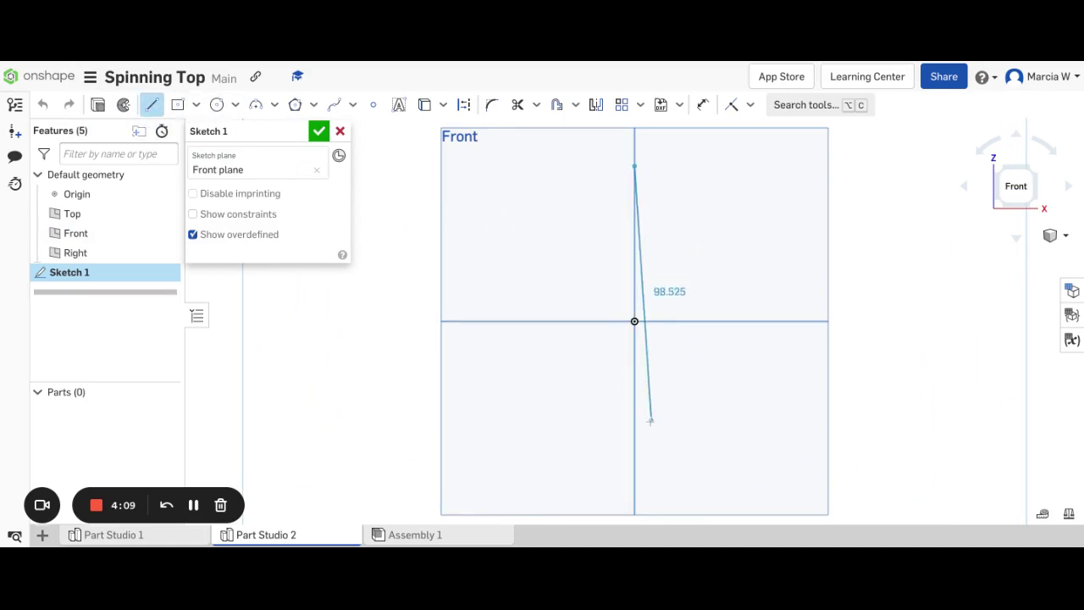
{"action": "left_click", "coordinate": [635, 433]}
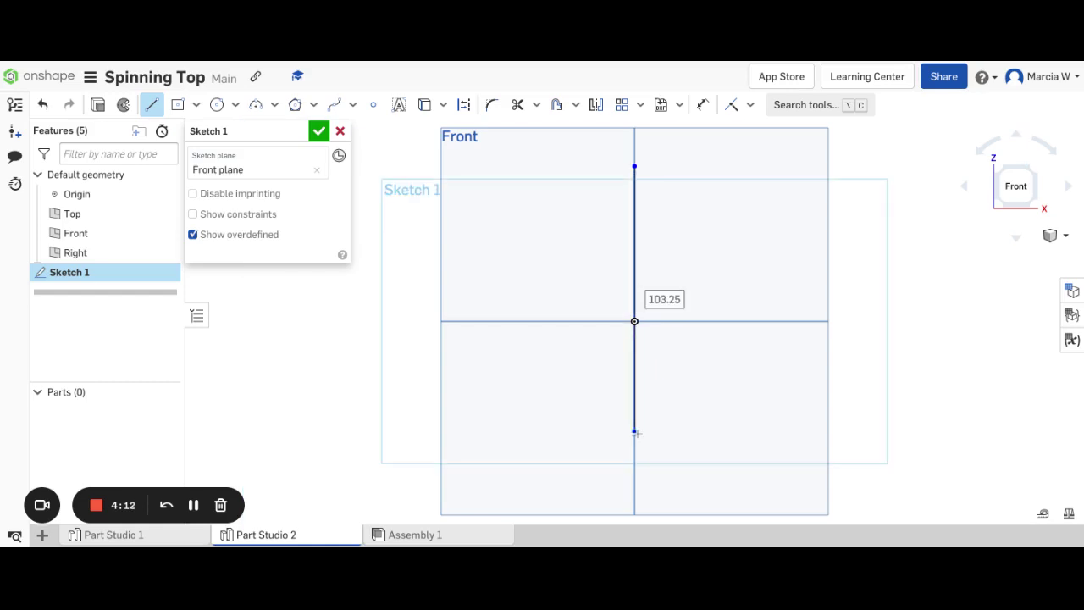
{"action": "key", "text": "Escape"}
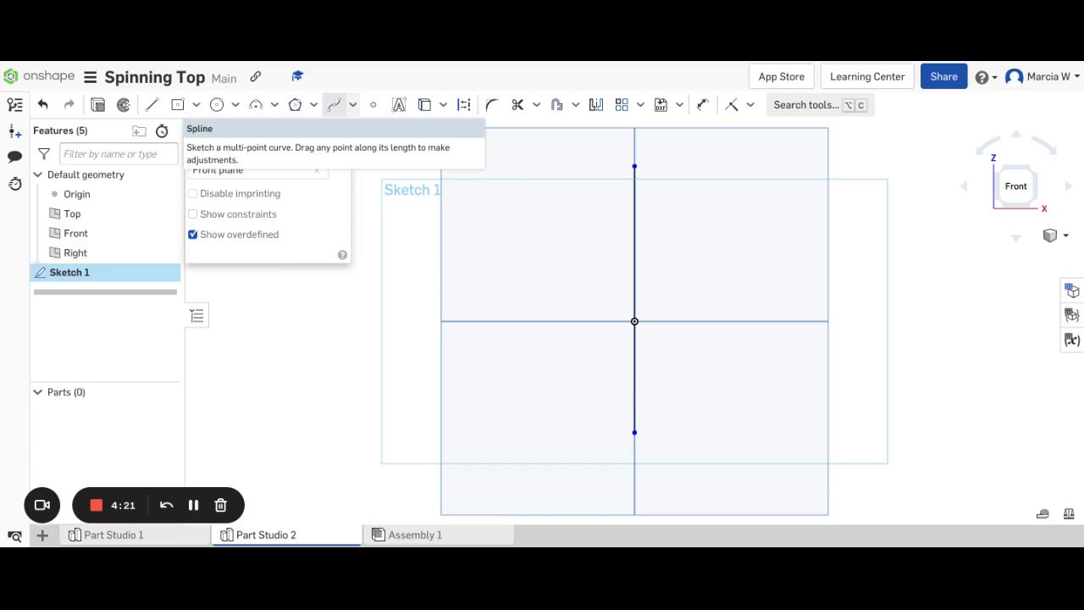
Sketch a seven-point spline from the axis below the origin, out around a rounded disc rim and up along a flaring stem
{"action": "left_click", "coordinate": [333, 104]}
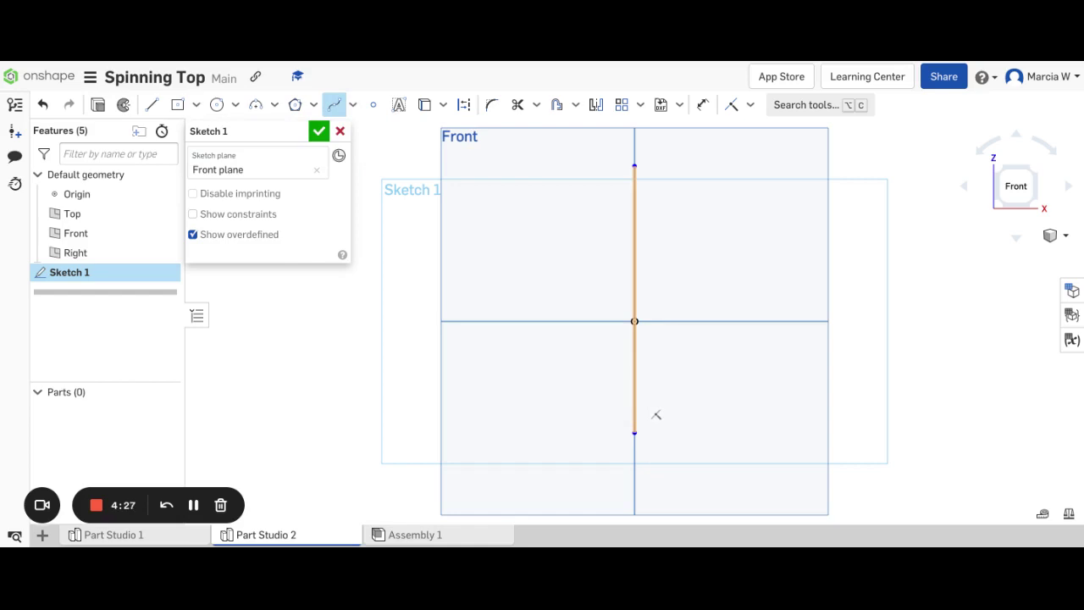
{"action": "left_click", "coordinate": [634, 391]}
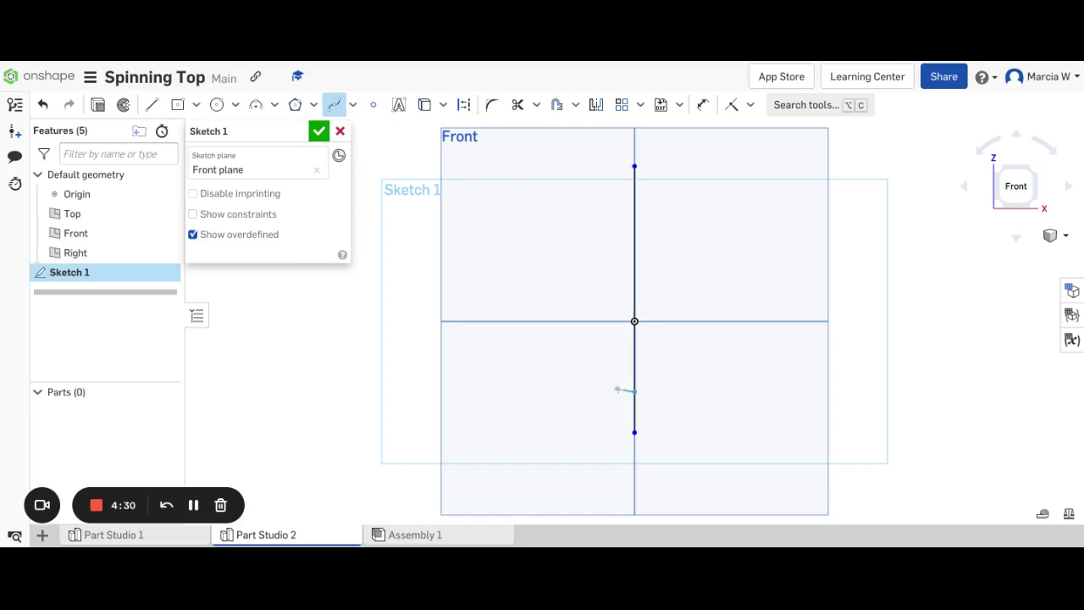
{"action": "left_click", "coordinate": [558, 372]}
{"action": "left_click", "coordinate": [523, 336]}
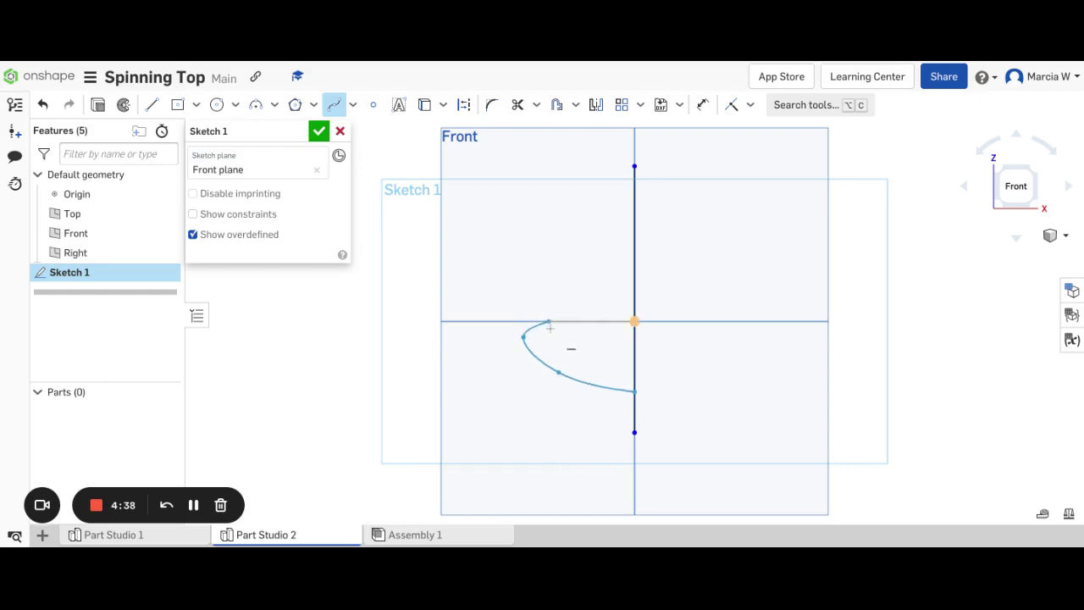
{"action": "left_click", "coordinate": [559, 336]}
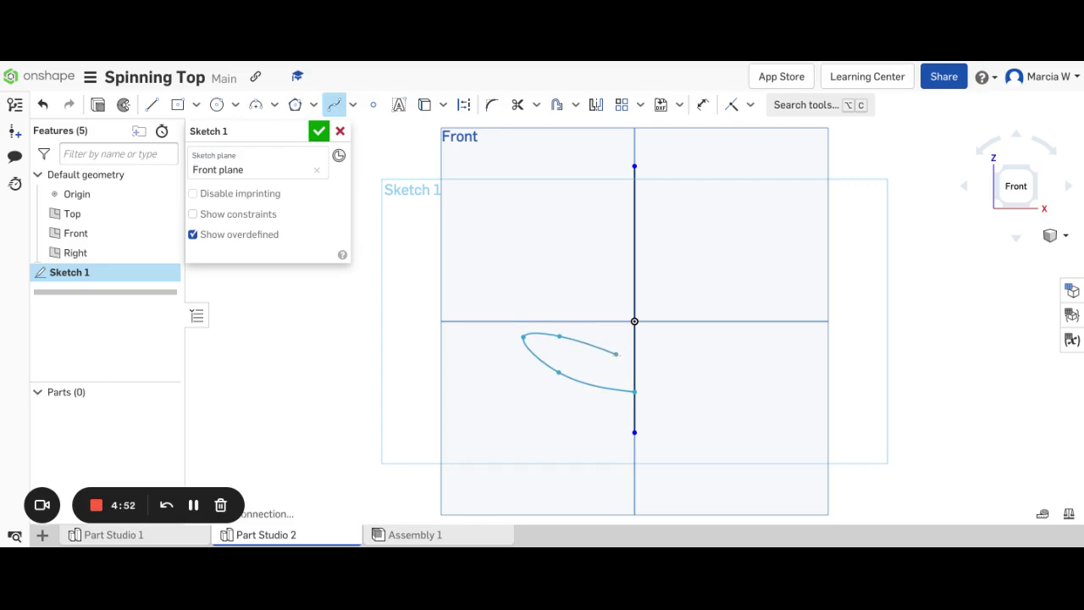
{"action": "left_click", "coordinate": [616, 354]}
{"action": "left_click", "coordinate": [610, 239]}
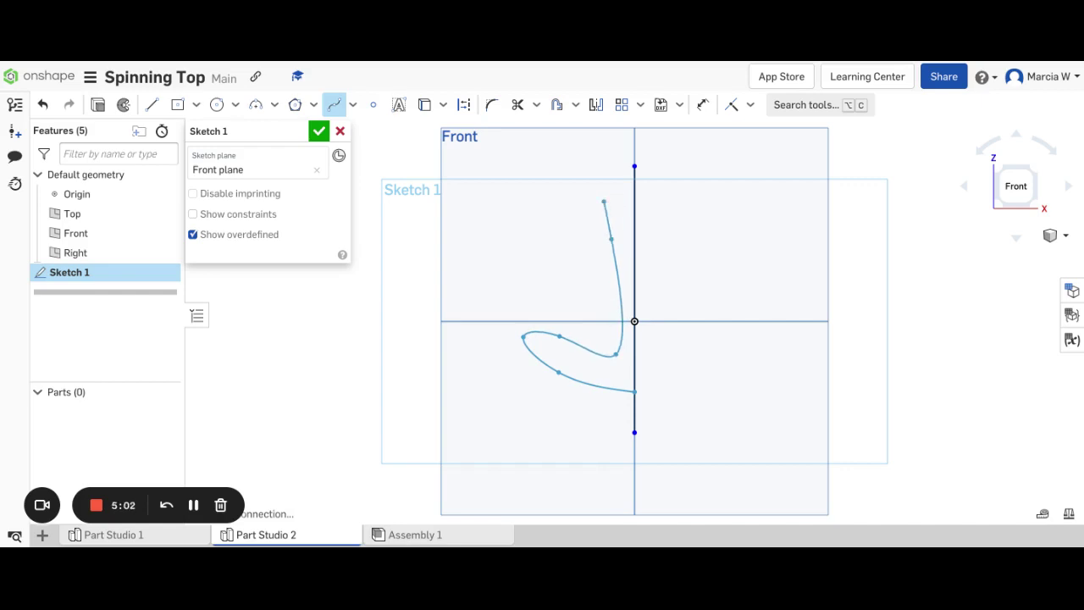
{"action": "double_click", "coordinate": [603, 201]}
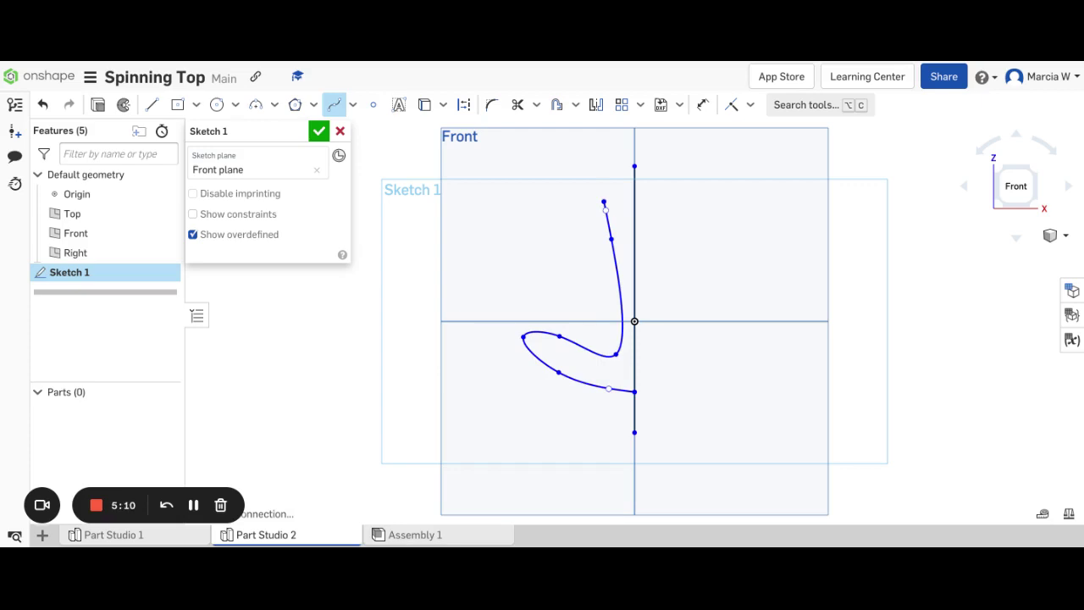
Close the profile with a horizontal line about 12 mm long from the spline's upper end to the axis, and finish the sketch
{"action": "left_click", "coordinate": [161, 112]}
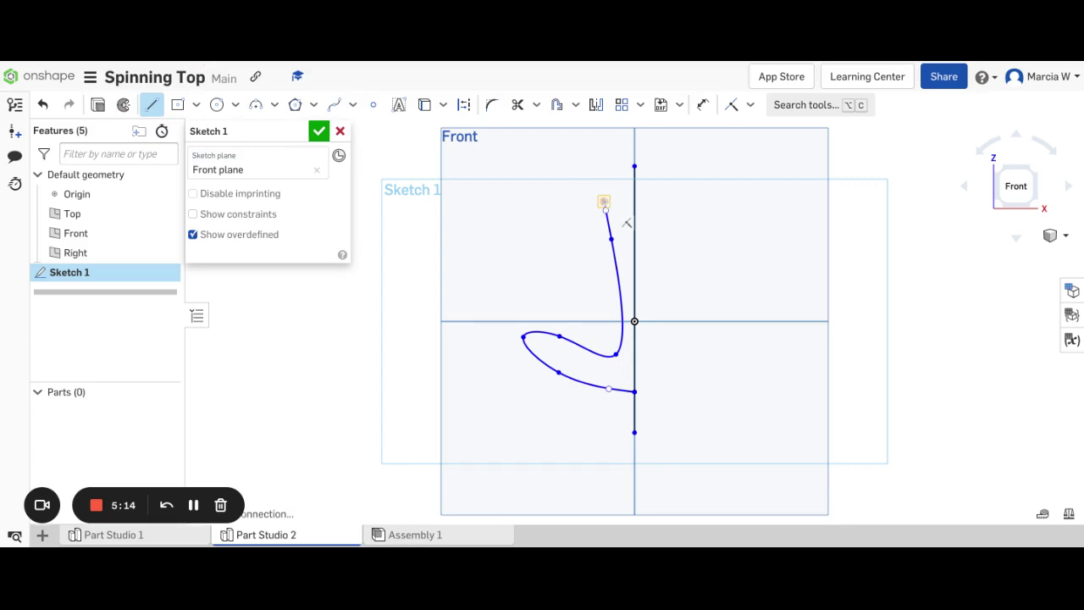
{"action": "left_click", "coordinate": [604, 201]}
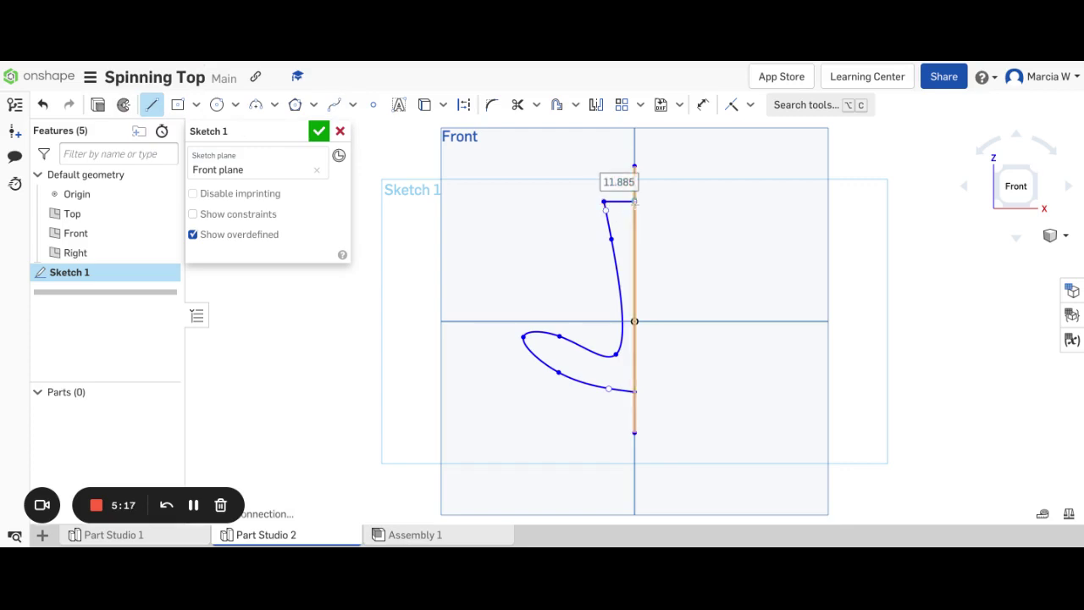
{"action": "left_click", "coordinate": [634, 201]}
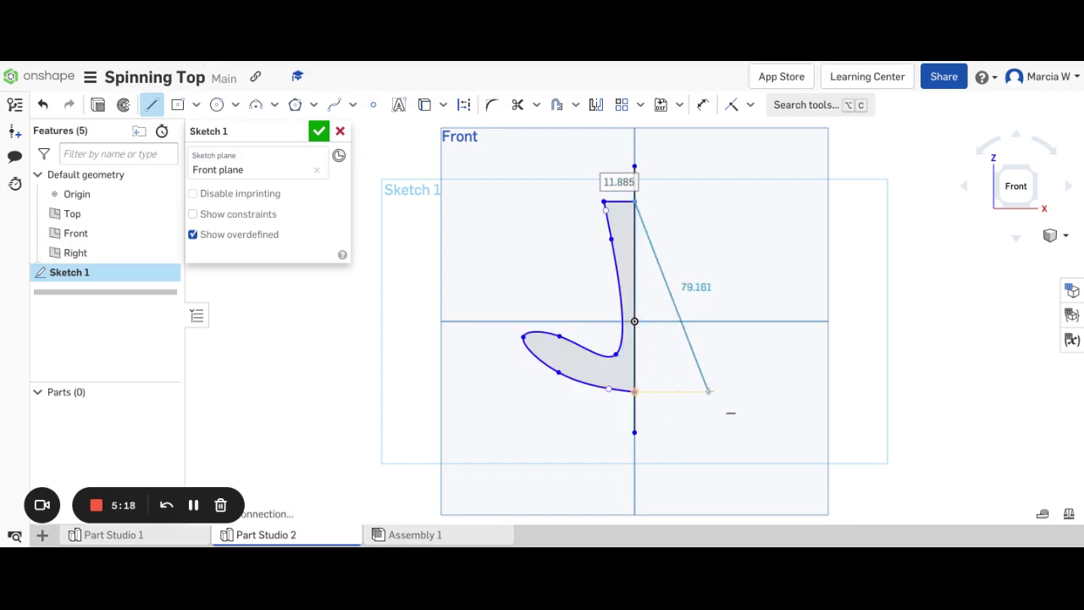
{"action": "key", "text": "Escape"}
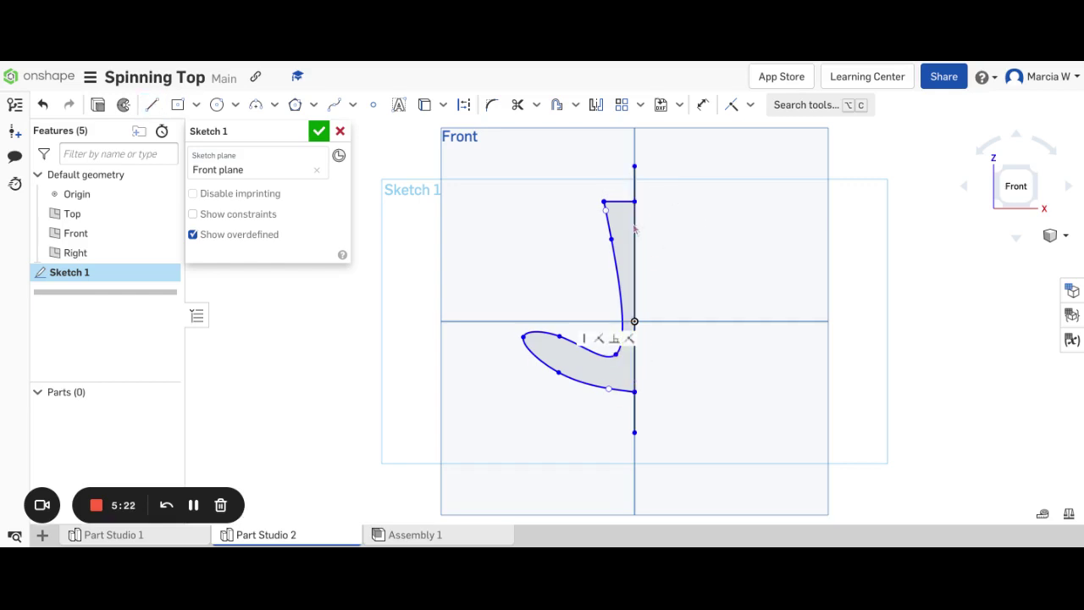
{"action": "left_click", "coordinate": [634, 335]}
{"action": "key", "text": "Escape"}
{"action": "left_click", "coordinate": [321, 130]}
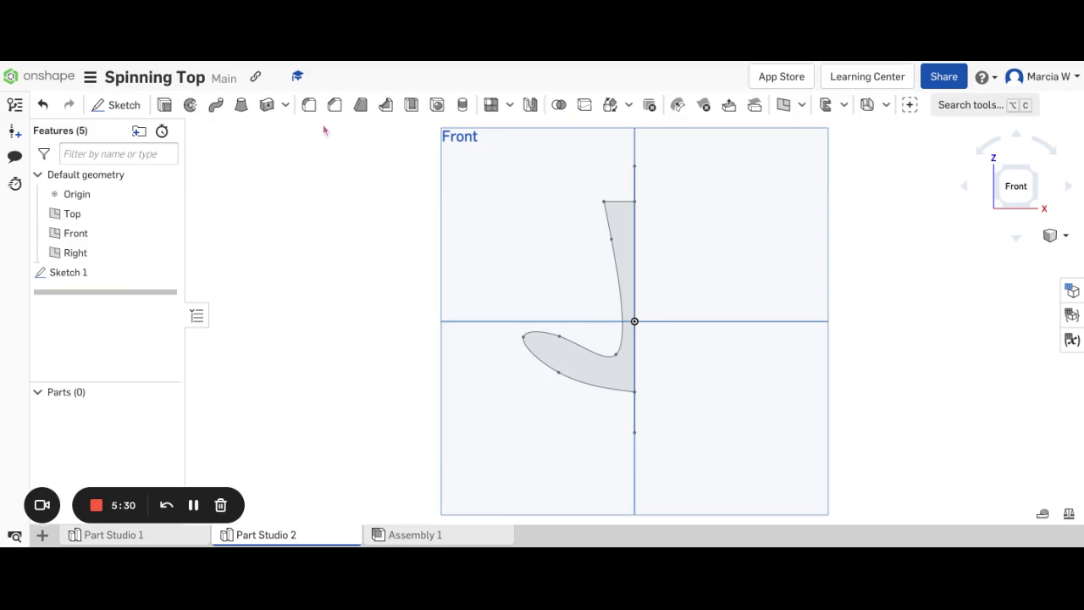
Revolve the closed spline profile fully around the vertical sketch line as a new solid
{"action": "left_click", "coordinate": [190, 105]}
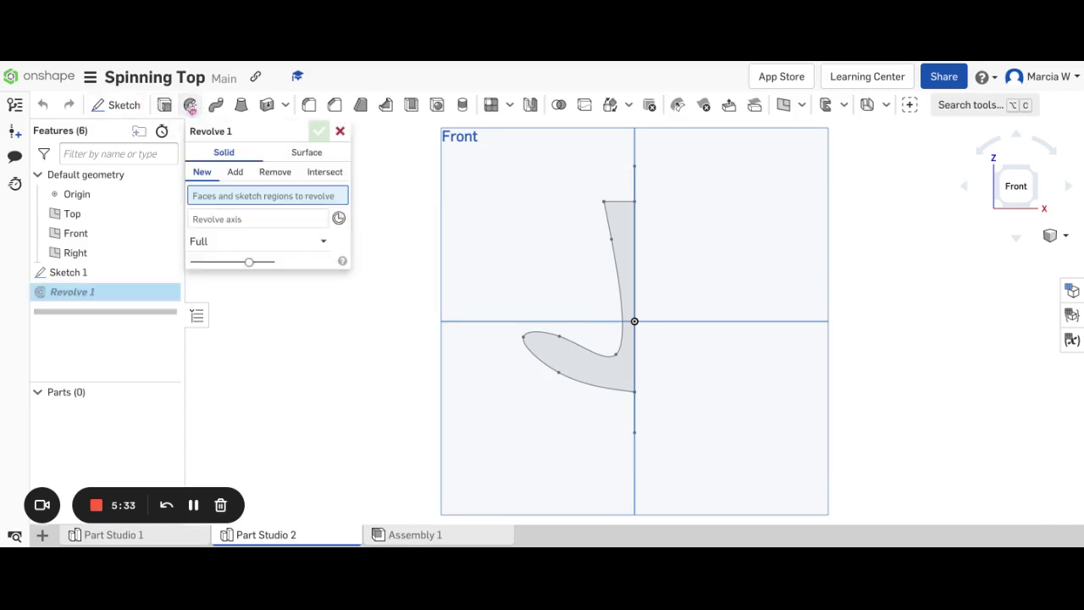
{"action": "left_click", "coordinate": [623, 234]}
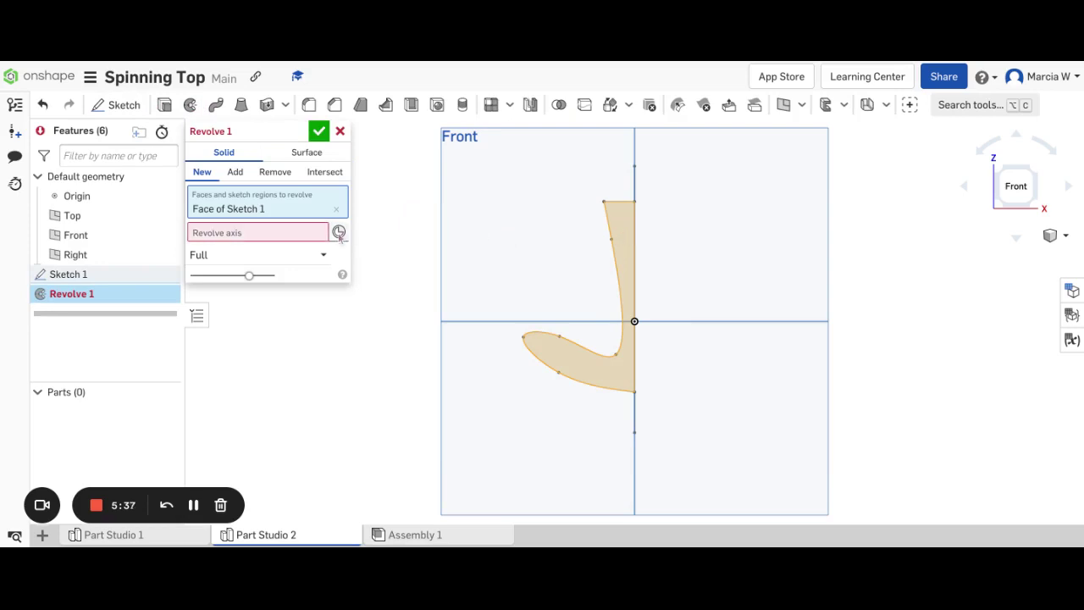
{"action": "left_click", "coordinate": [296, 235]}
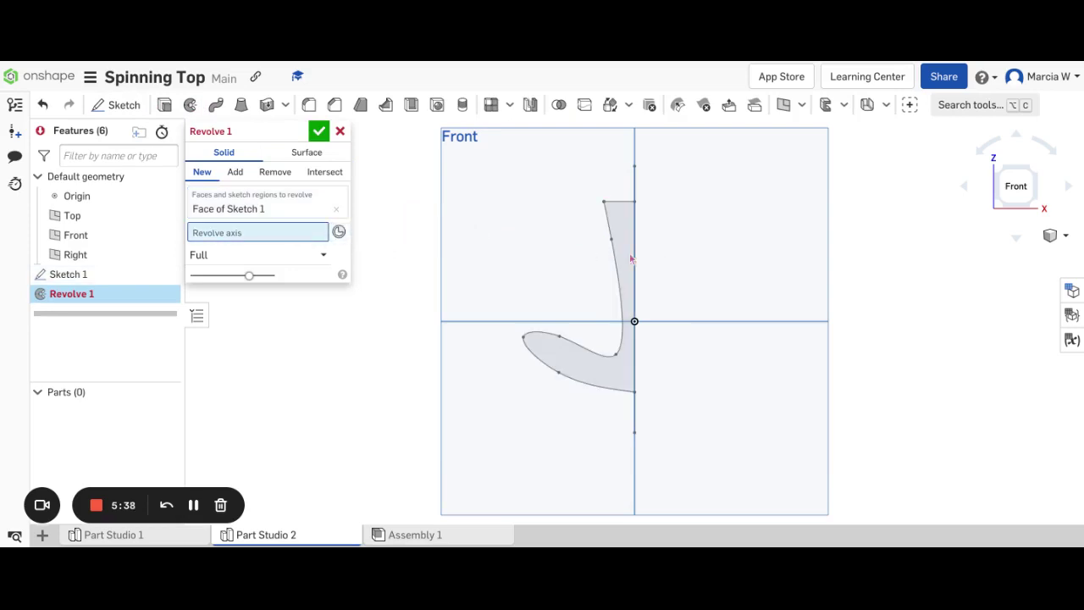
{"action": "left_click", "coordinate": [635, 194]}
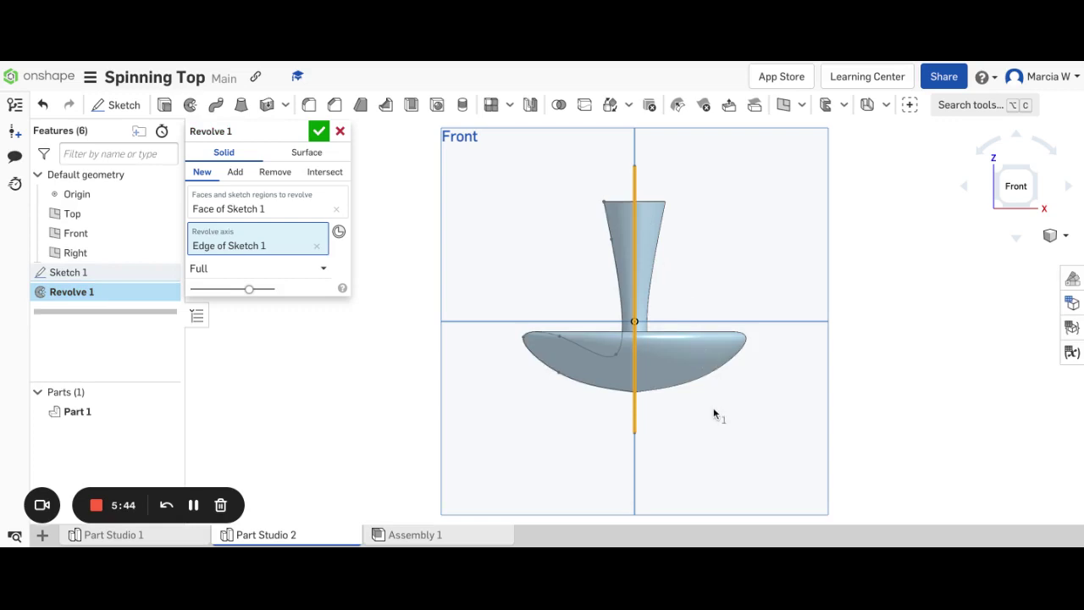
{"action": "right_click_drag", "start_coordinate": [714, 414], "coordinate": [677, 381]}
{"action": "right_click_drag", "start_coordinate": [796, 289], "coordinate": [820, 252]}
{"action": "right_click_drag", "start_coordinate": [657, 405], "coordinate": [656, 392]}
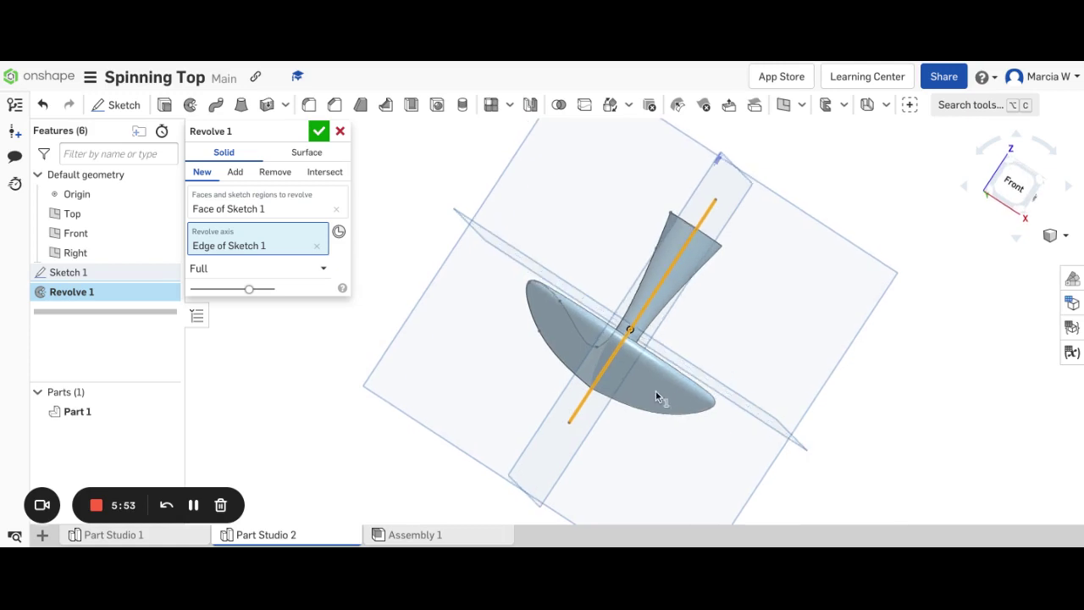
{"action": "left_click", "coordinate": [1025, 183]}
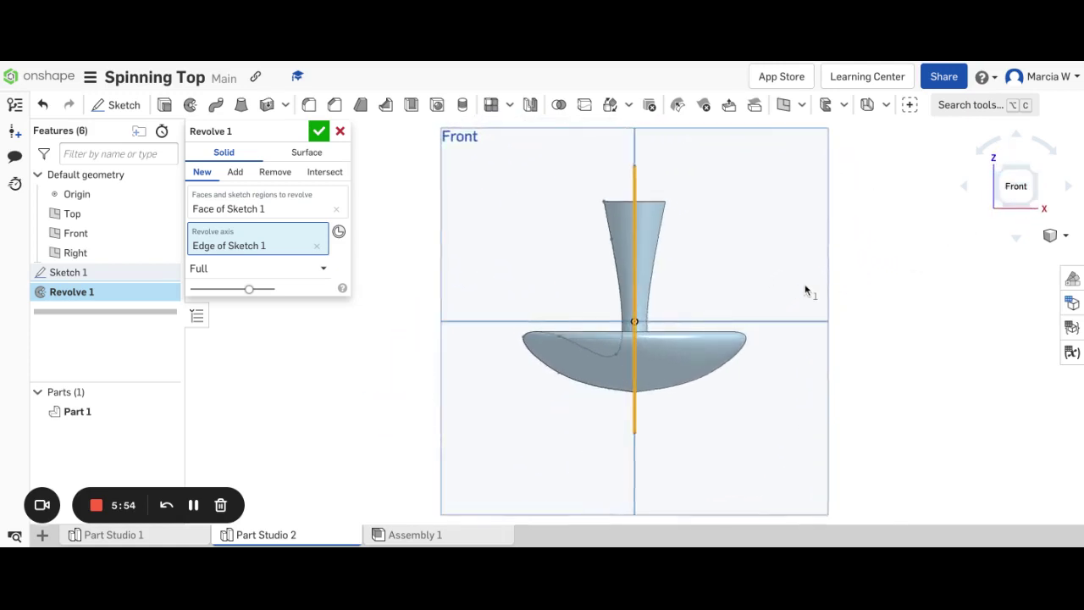
{"action": "key", "text": "Down"}
{"action": "right_click_drag", "start_coordinate": [772, 281], "coordinate": [772, 275]}
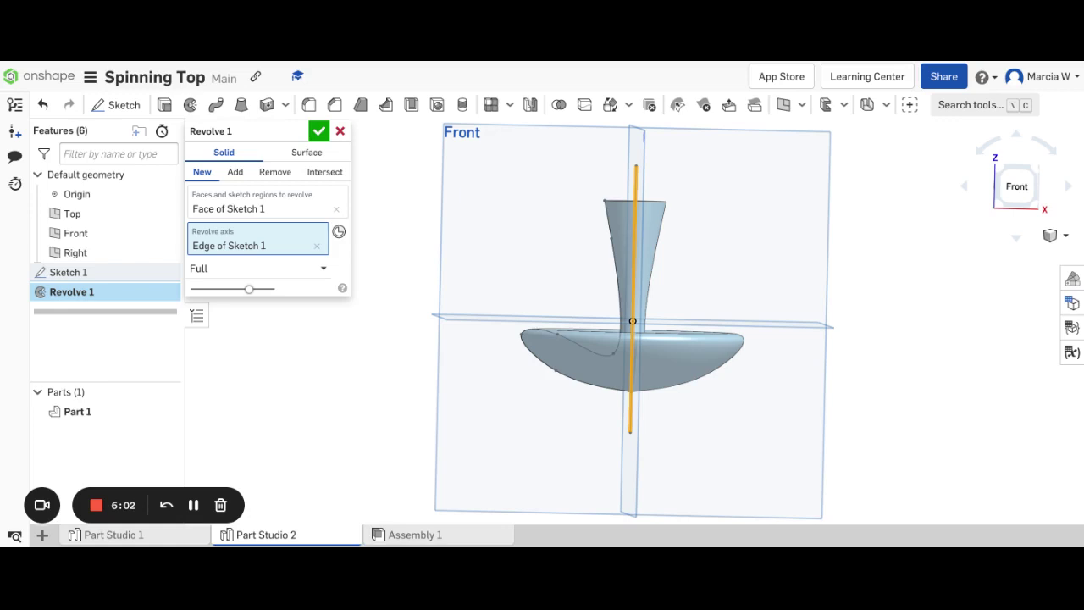
{"action": "left_click", "coordinate": [317, 131]}
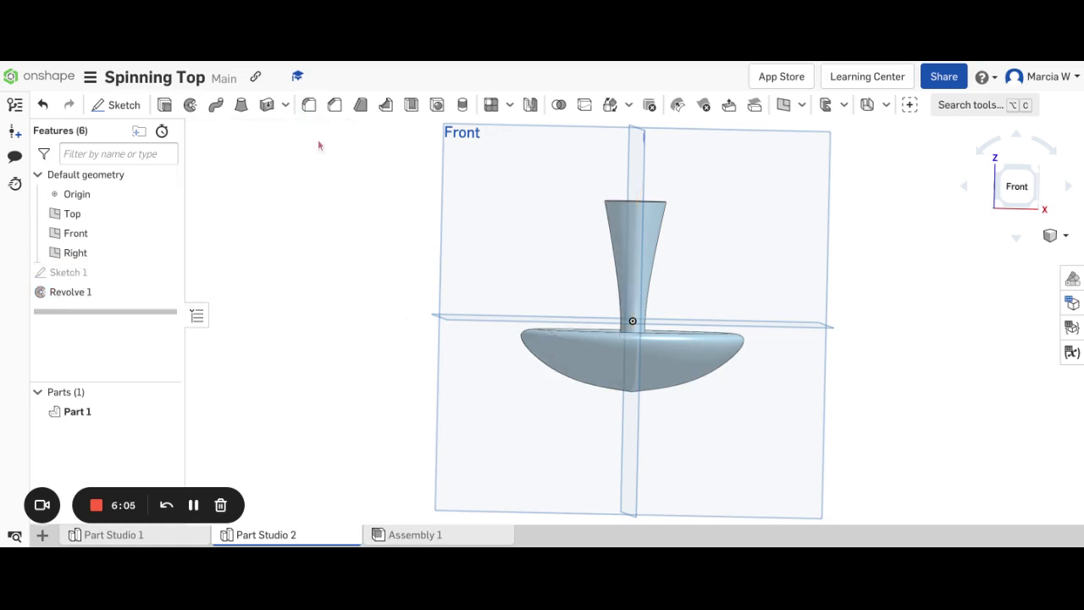
Return to the first Part Studio and start a new sketch on the Top plane
{"action": "left_click", "coordinate": [127, 535]}
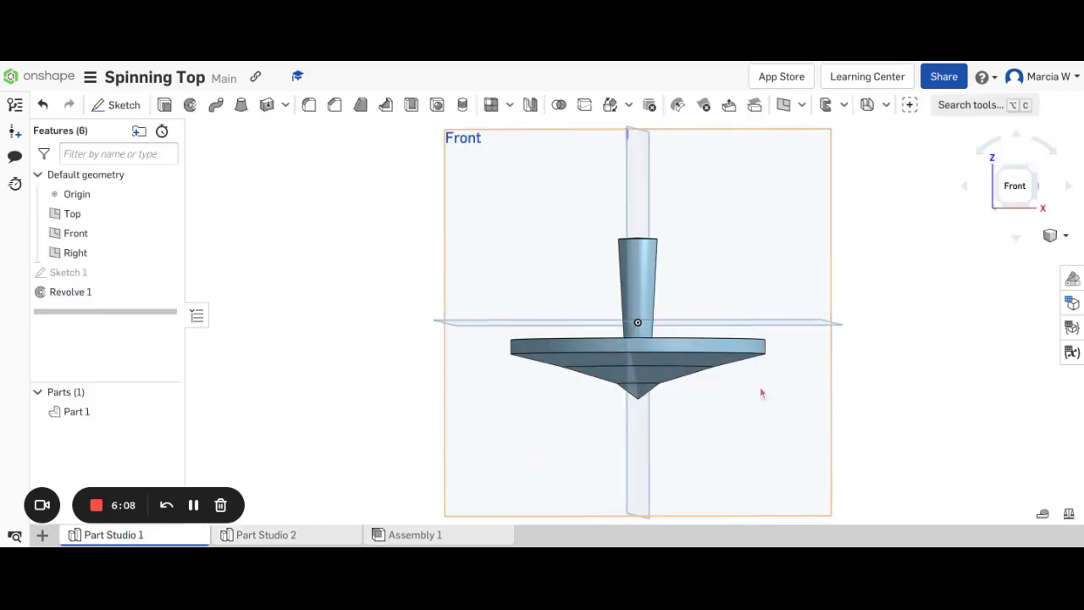
{"action": "mouse_move", "coordinate": [789, 384]}
{"action": "right_mouse_down"}
{"action": "mouse_move", "coordinate": [791, 447]}
{"action": "mouse_move", "coordinate": [804, 381]}
{"action": "right_mouse_up"}
{"action": "right_click_drag", "start_coordinate": [629, 324], "coordinate": [633, 276]}
{"action": "right_click_drag", "start_coordinate": [817, 390], "coordinate": [888, 394]}
{"action": "left_click", "coordinate": [1015, 185]}
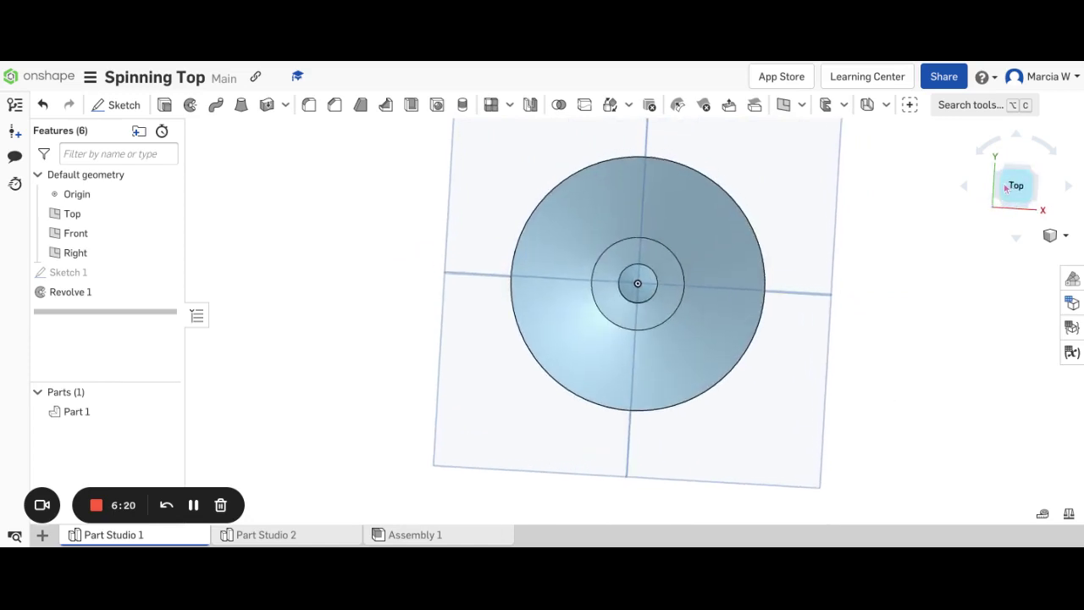
{"action": "left_click", "coordinate": [563, 256]}
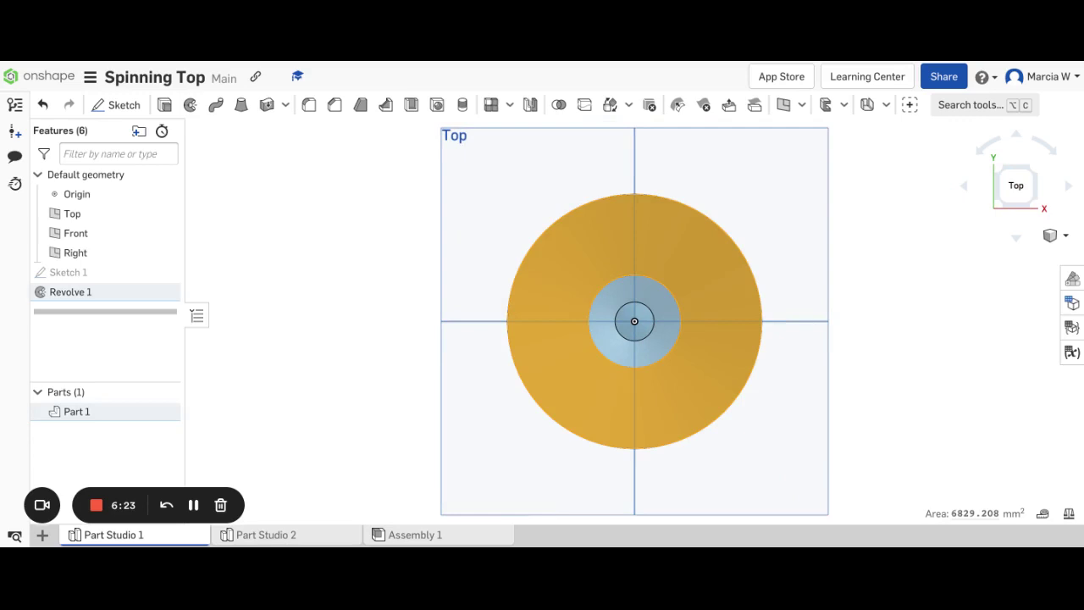
{"action": "left_click", "coordinate": [124, 105]}
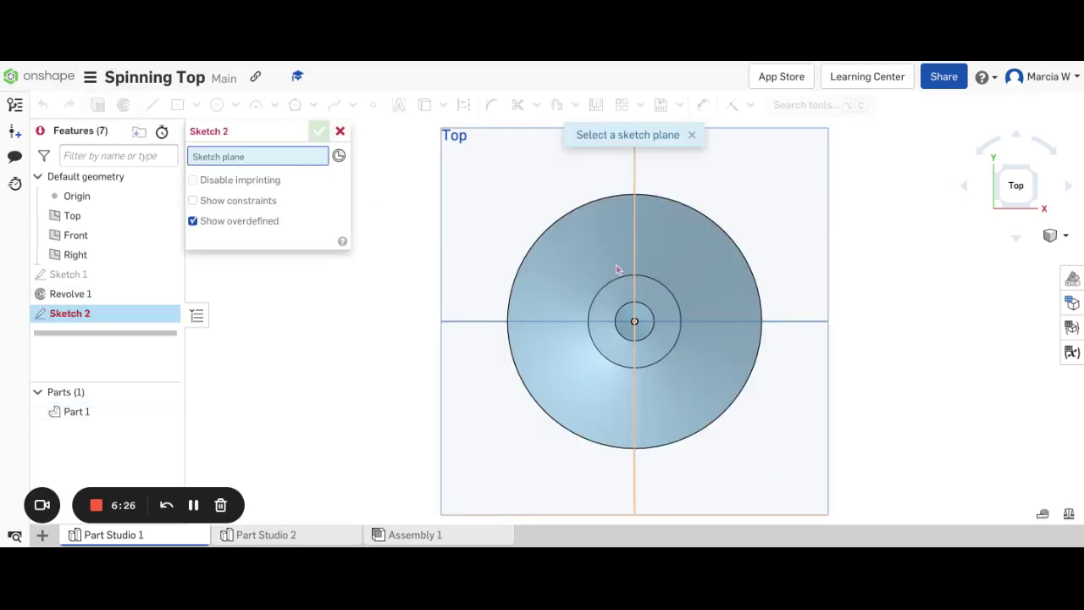
{"action": "left_click", "coordinate": [724, 273]}
Sketch a narrow closed triangle across the disc's rim, pointing inward, about 28 mm long with an outer side of about 10 mm
{"action": "mouse_move", "coordinate": [946, 429]}
{"action": "right_mouse_down"}
{"action": "mouse_move", "coordinate": [957, 428]}
{"action": "mouse_move", "coordinate": [958, 484]}
{"action": "right_mouse_up"}
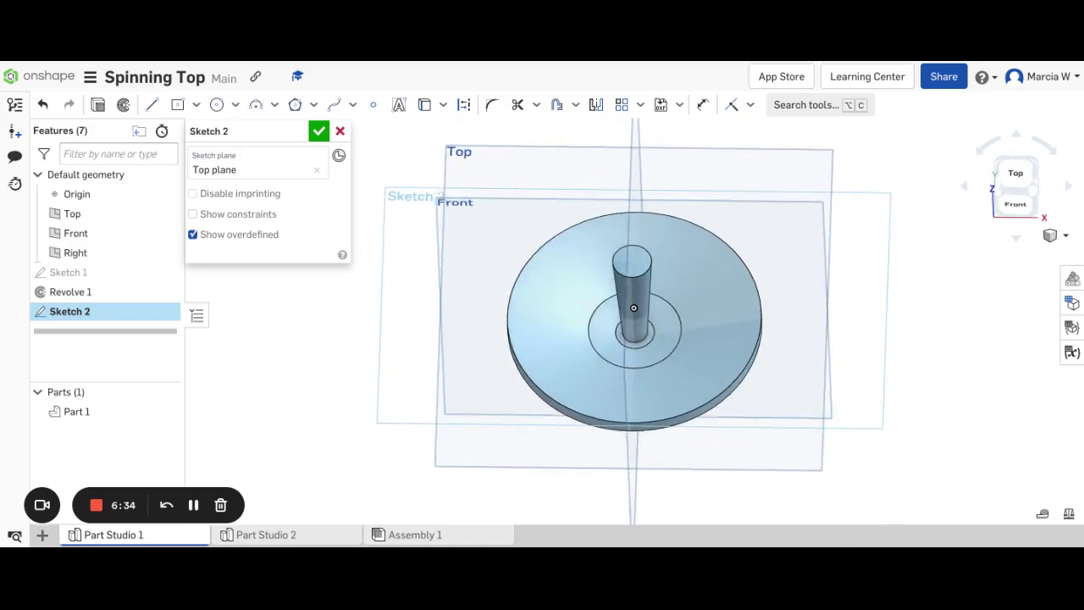
{"action": "key", "text": "Down"}
{"action": "key", "text": "Down"}
{"action": "key", "text": "Down"}
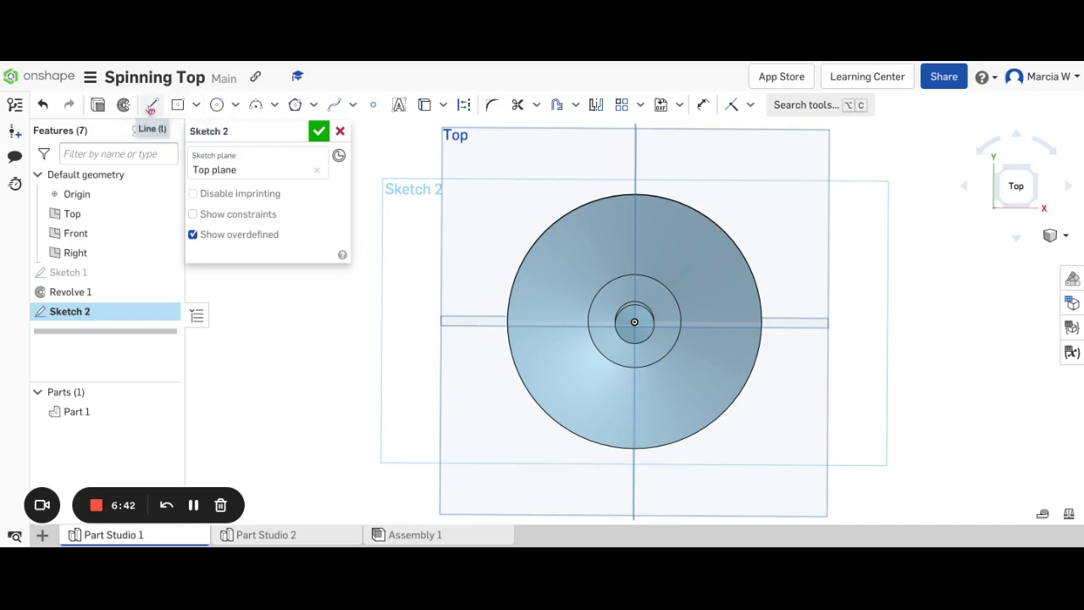
{"action": "left_click", "coordinate": [153, 106]}
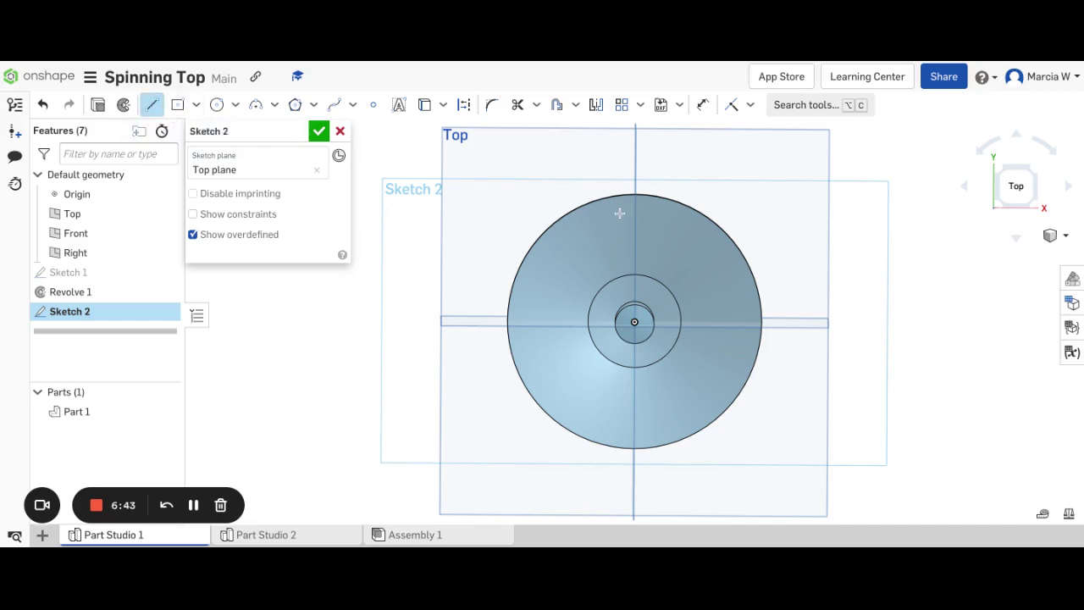
{"action": "left_click", "coordinate": [690, 181]}
{"action": "left_click", "coordinate": [674, 249]}
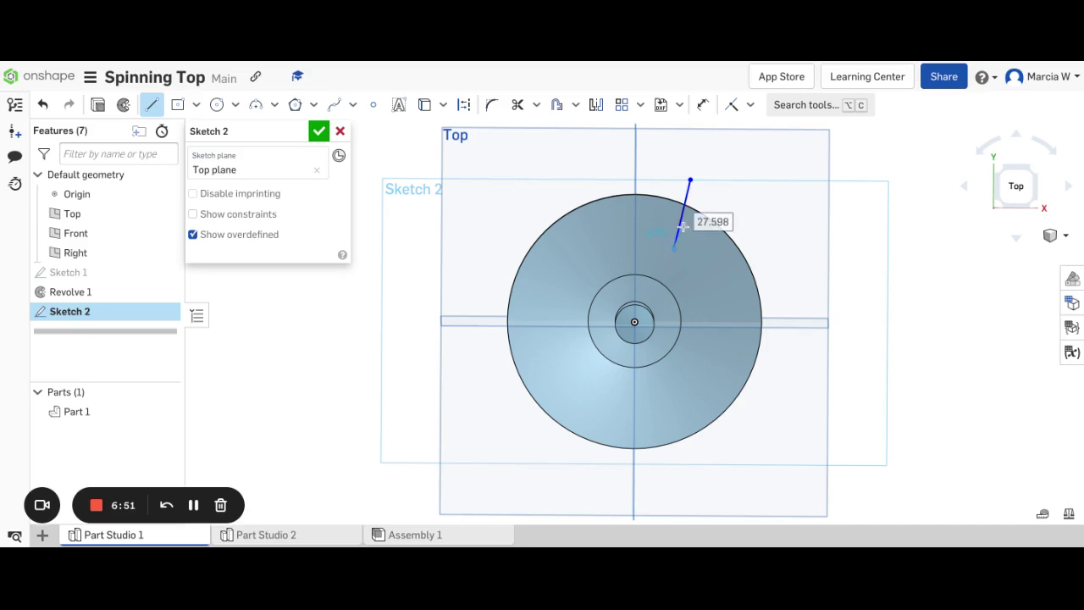
{"action": "left_click", "coordinate": [713, 191]}
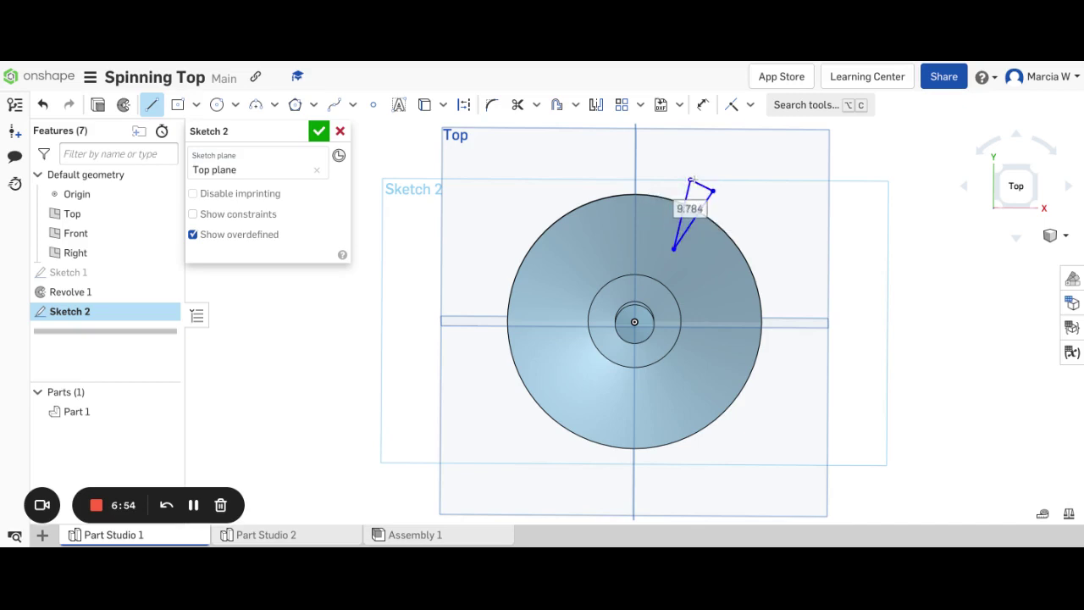
{"action": "left_click", "coordinate": [690, 180]}
{"action": "key", "text": "Escape"}
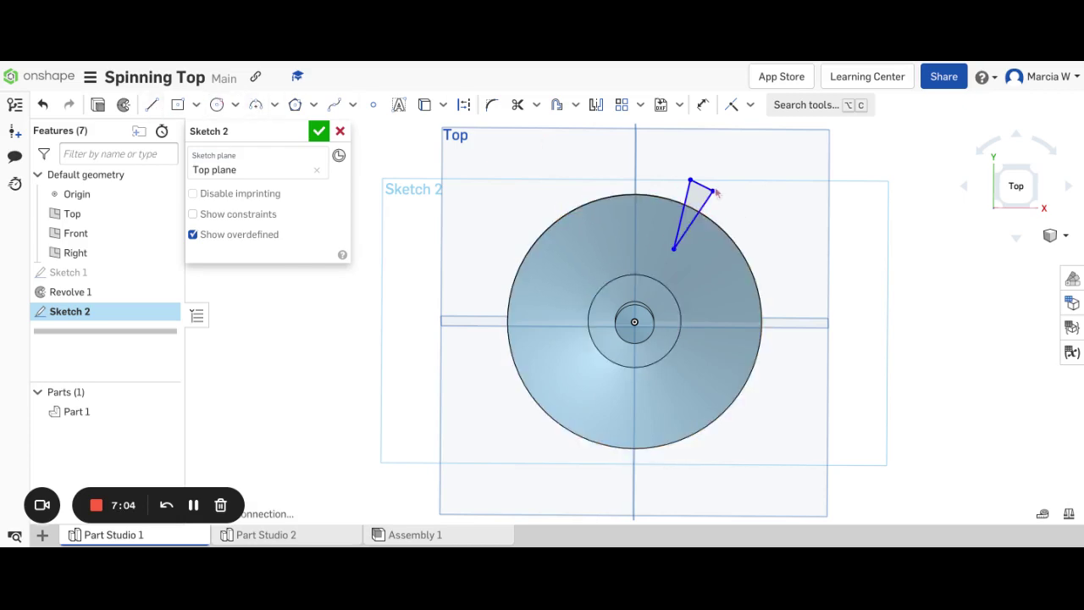
Circular-pattern the triangle's three lines around the origin with 8 instances, and finish the sketch
{"action": "left_click", "coordinate": [639, 105]}
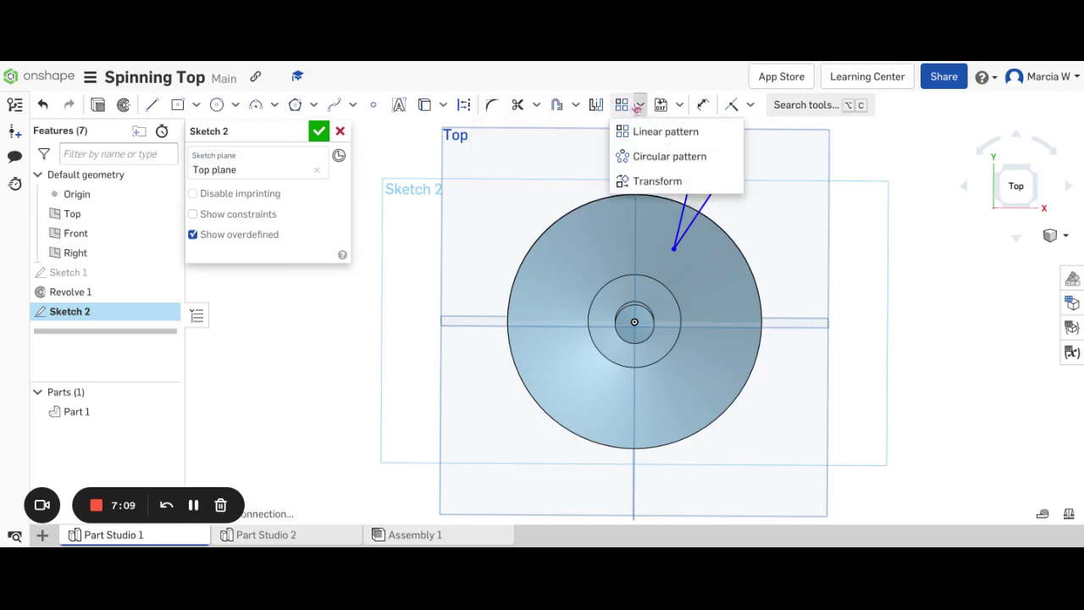
{"action": "left_click", "coordinate": [634, 166]}
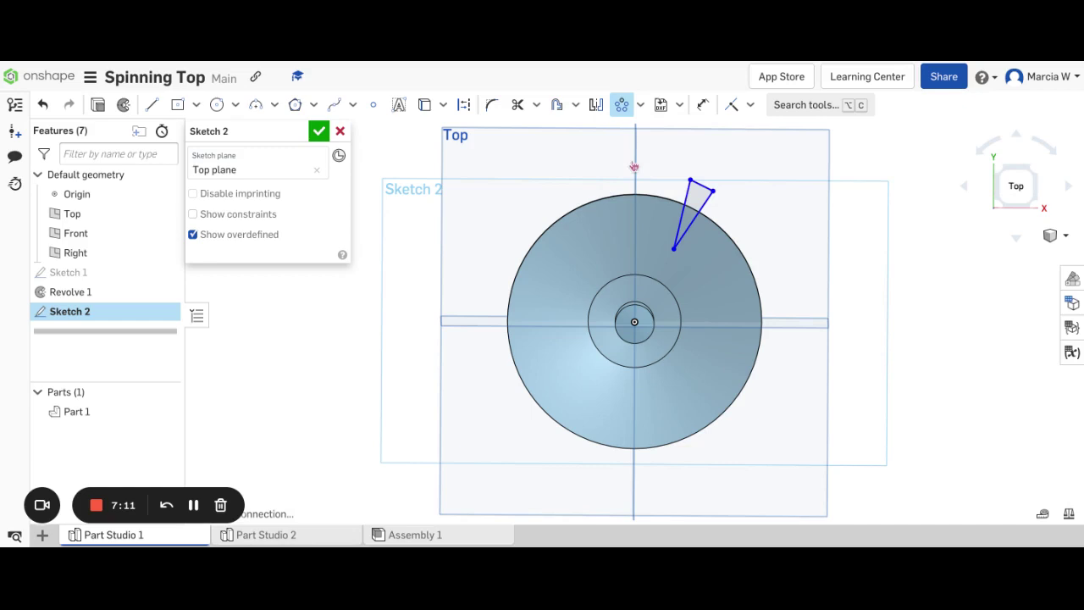
{"action": "left_click", "coordinate": [689, 227]}
{"action": "left_click", "coordinate": [690, 218]}
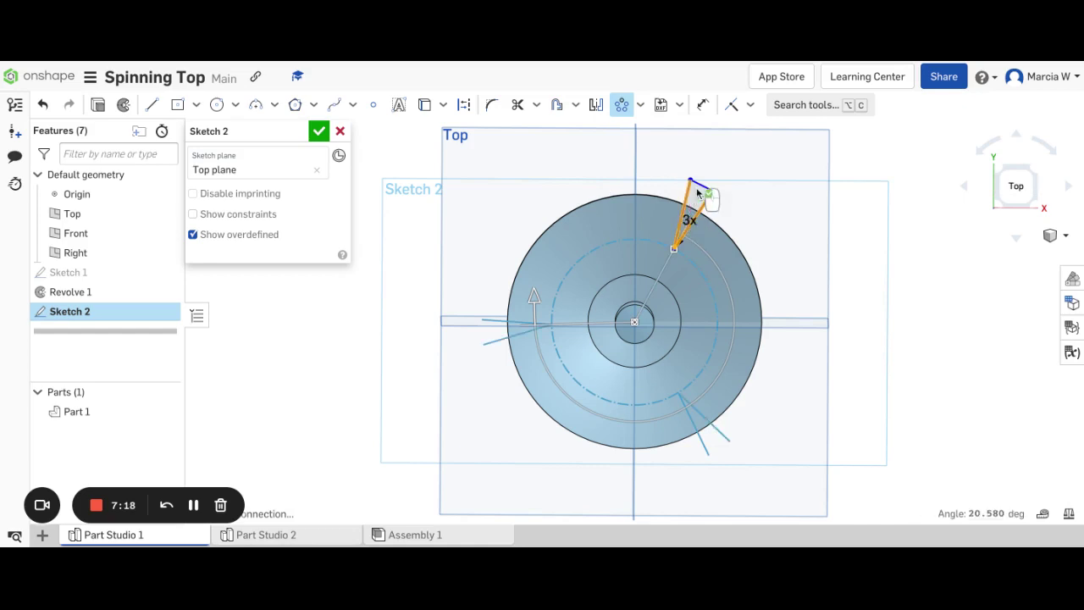
{"action": "left_click", "coordinate": [698, 188]}
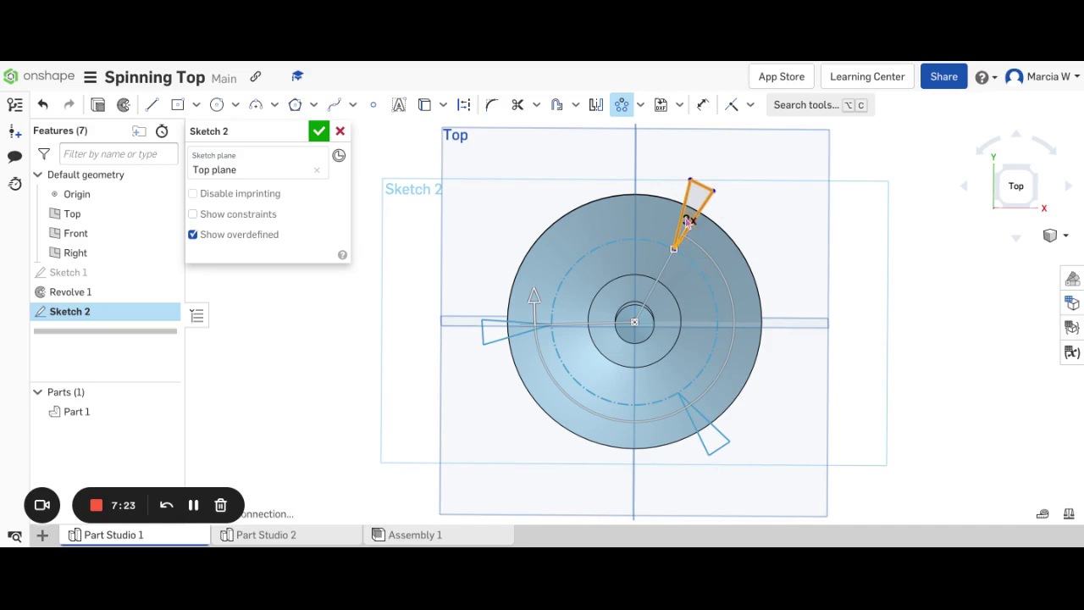
{"action": "key", "text": "Escape"}
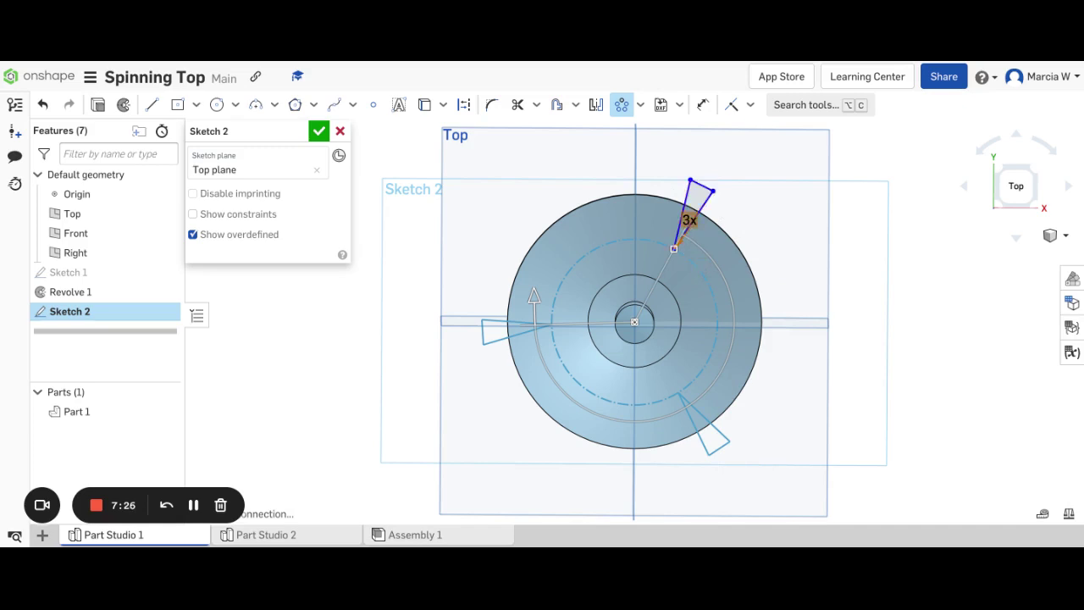
{"action": "double_click", "coordinate": [689, 220]}
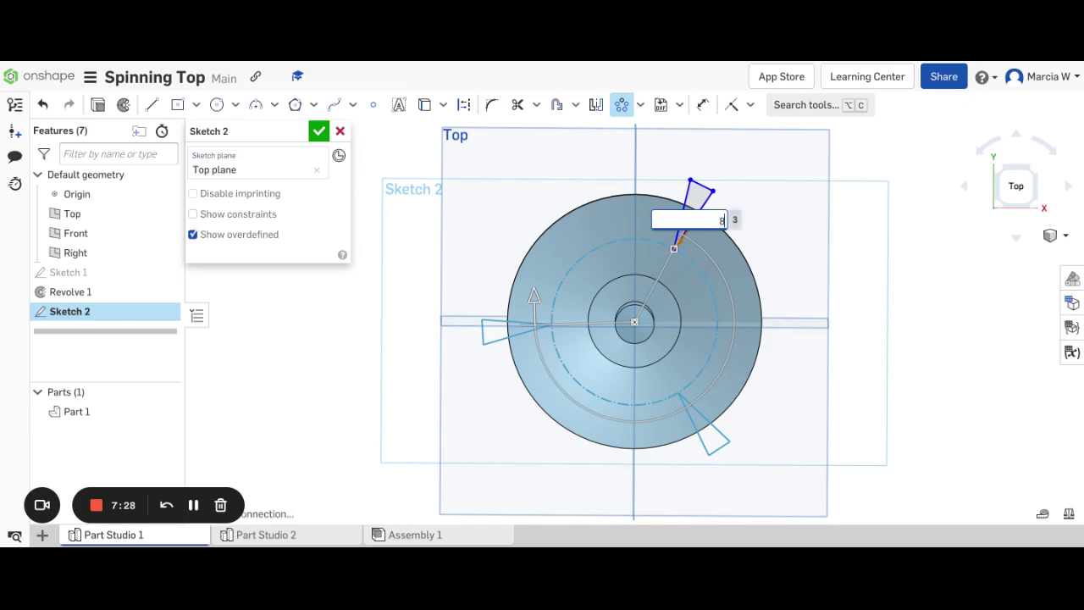
{"action": "key", "text": "Return"}
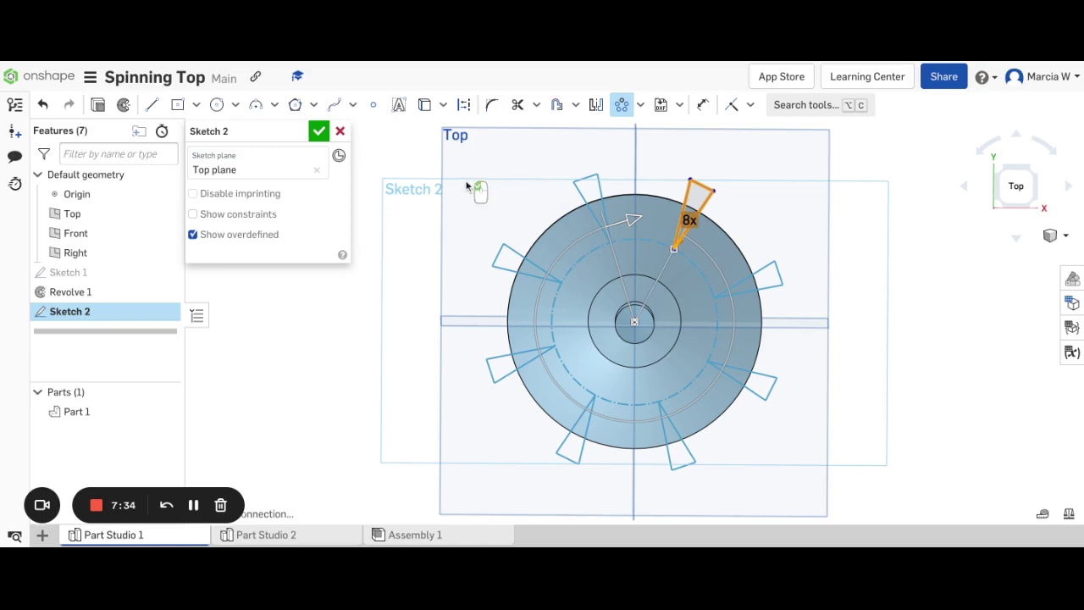
{"action": "left_click", "coordinate": [318, 131]}
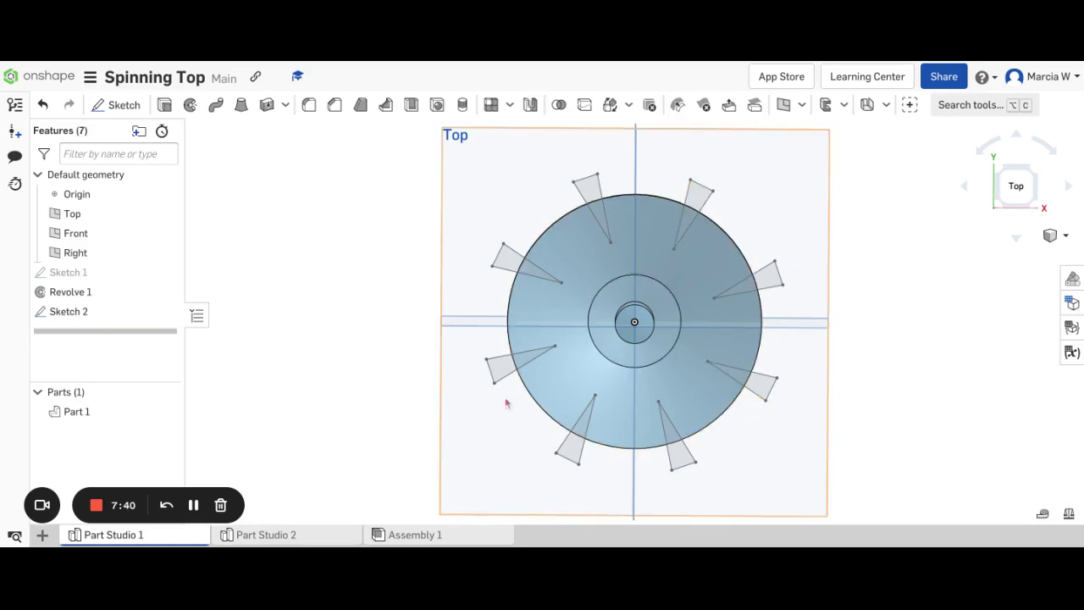
Set up a Remove extrude using all eight triangular sketch regions around the disc's rim
{"action": "left_click", "coordinate": [164, 105]}
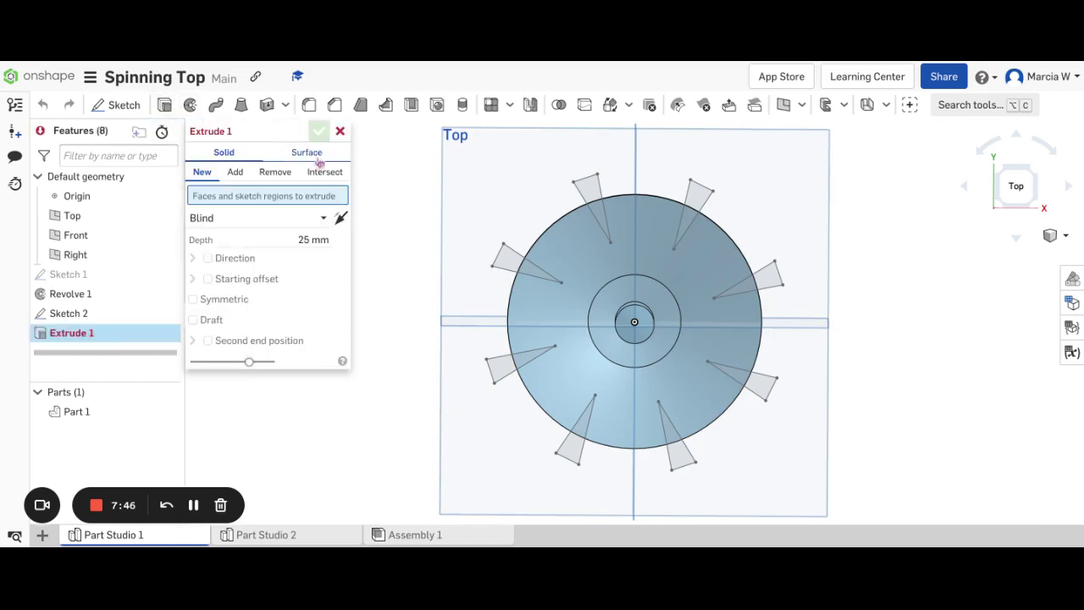
{"action": "left_click", "coordinate": [266, 173]}
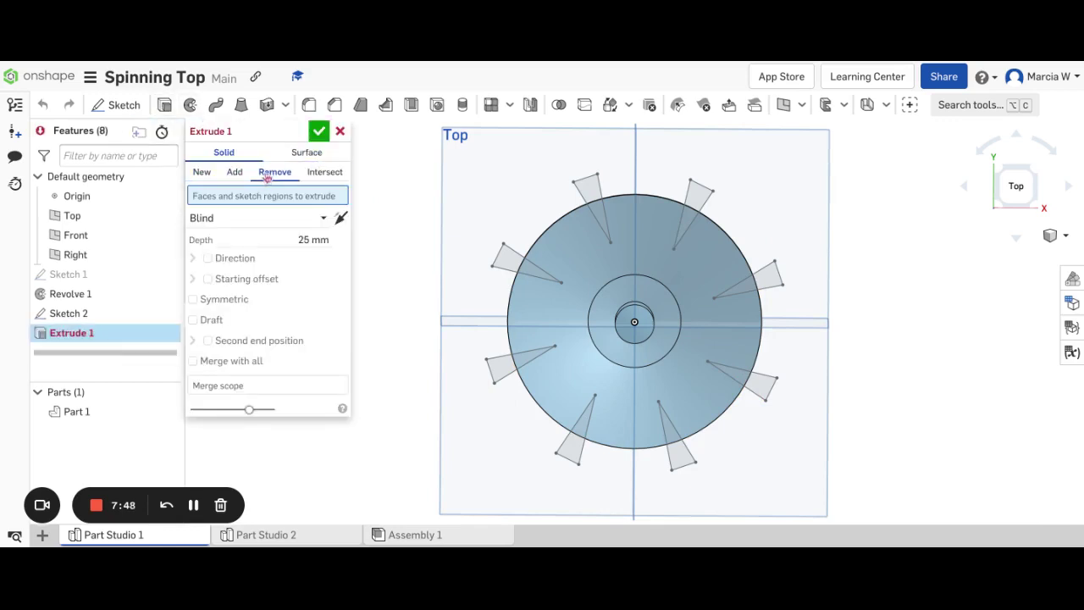
{"action": "left_click", "coordinate": [684, 225]}
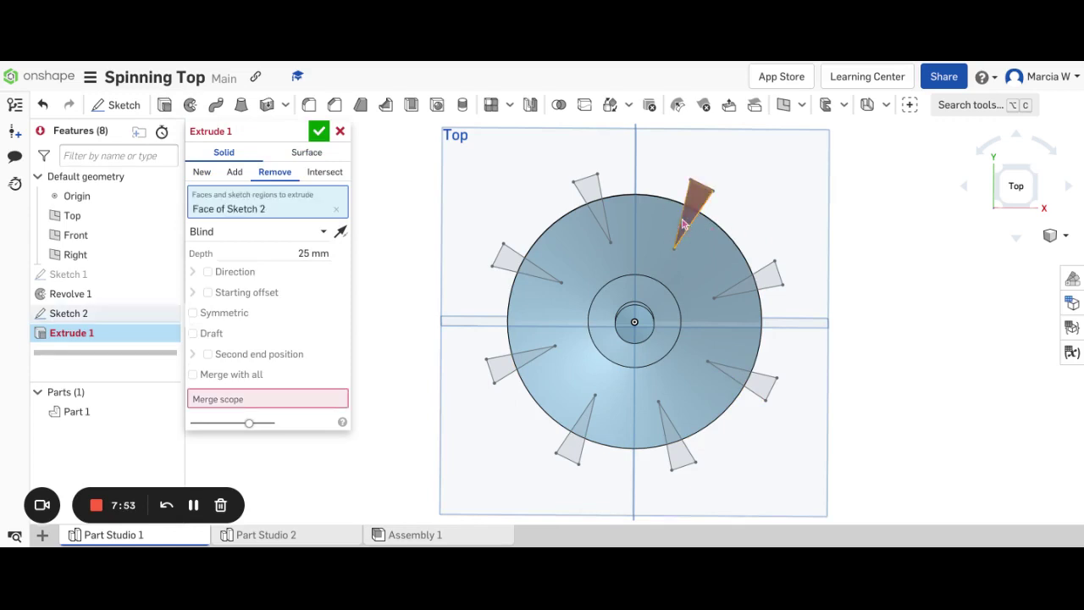
{"action": "left_click", "coordinate": [760, 290]}
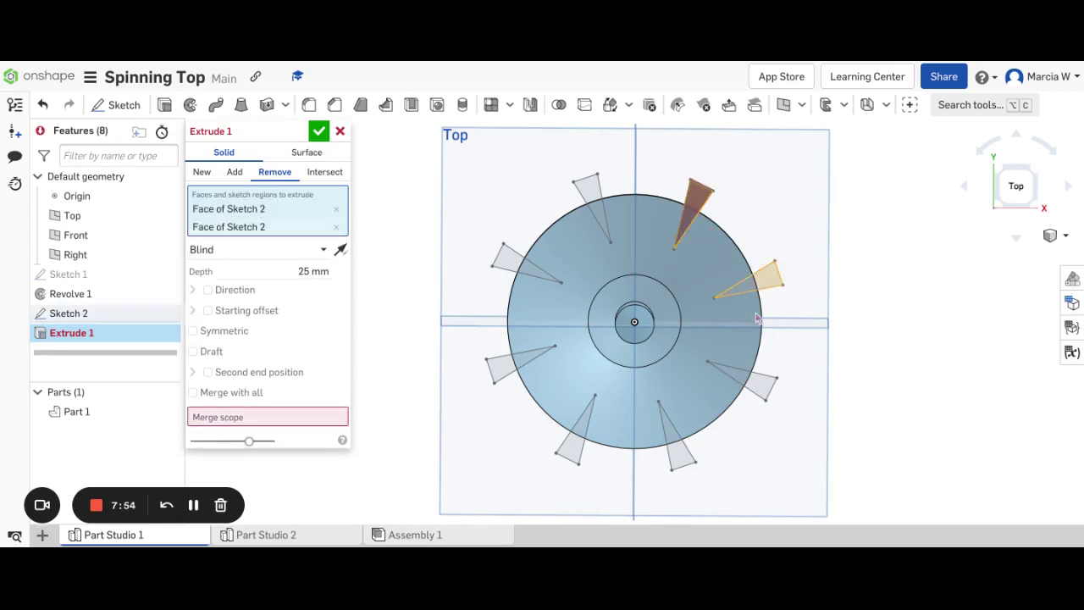
{"action": "left_click", "coordinate": [764, 385]}
{"action": "left_click", "coordinate": [671, 434]}
{"action": "left_click", "coordinate": [576, 433]}
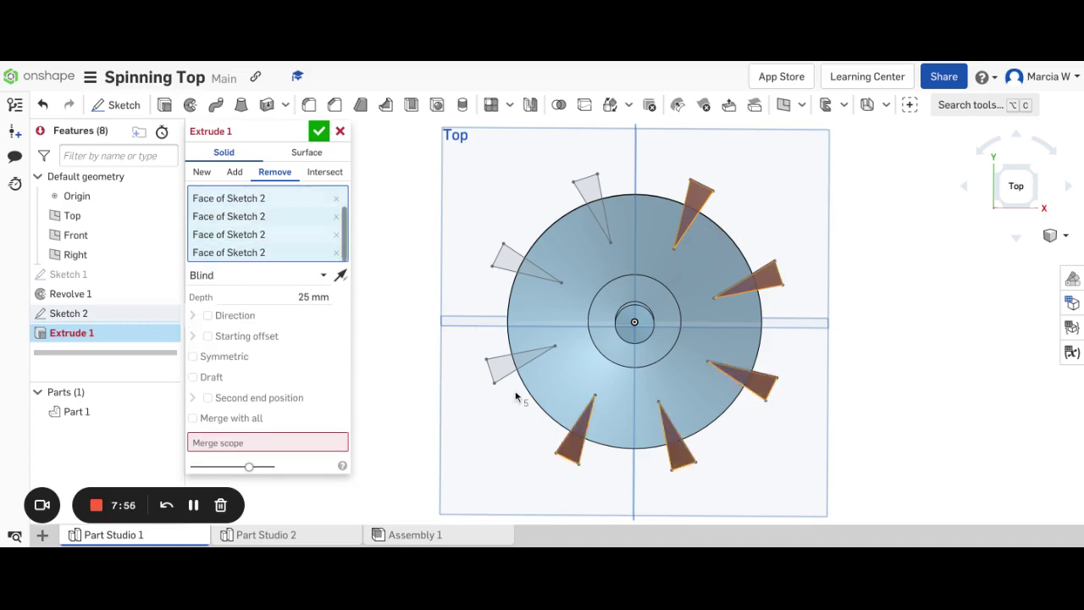
{"action": "left_click", "coordinate": [516, 258]}
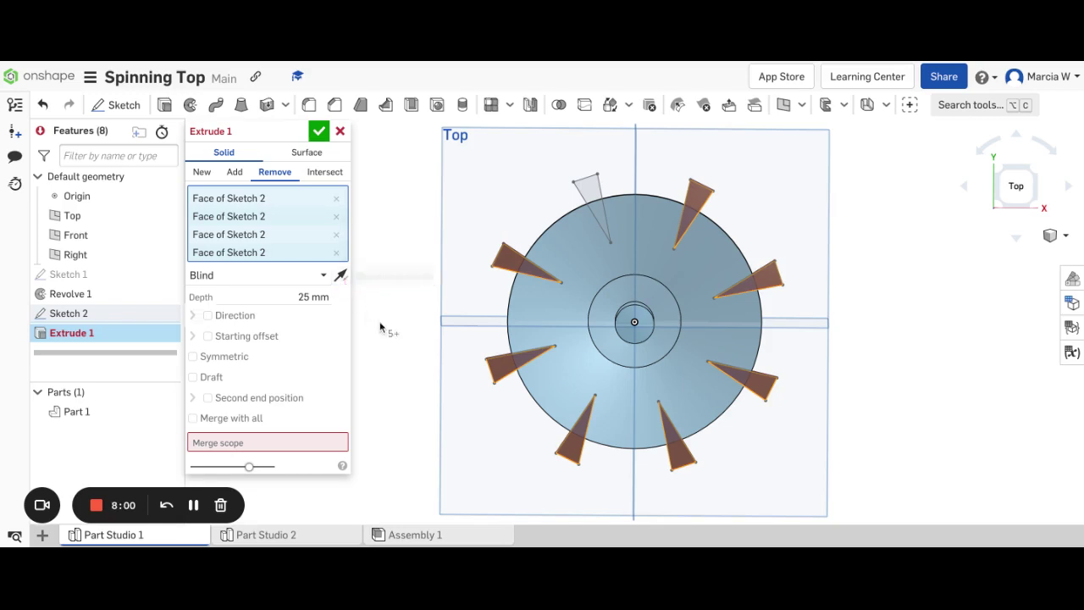
{"action": "left_click", "coordinate": [596, 193]}
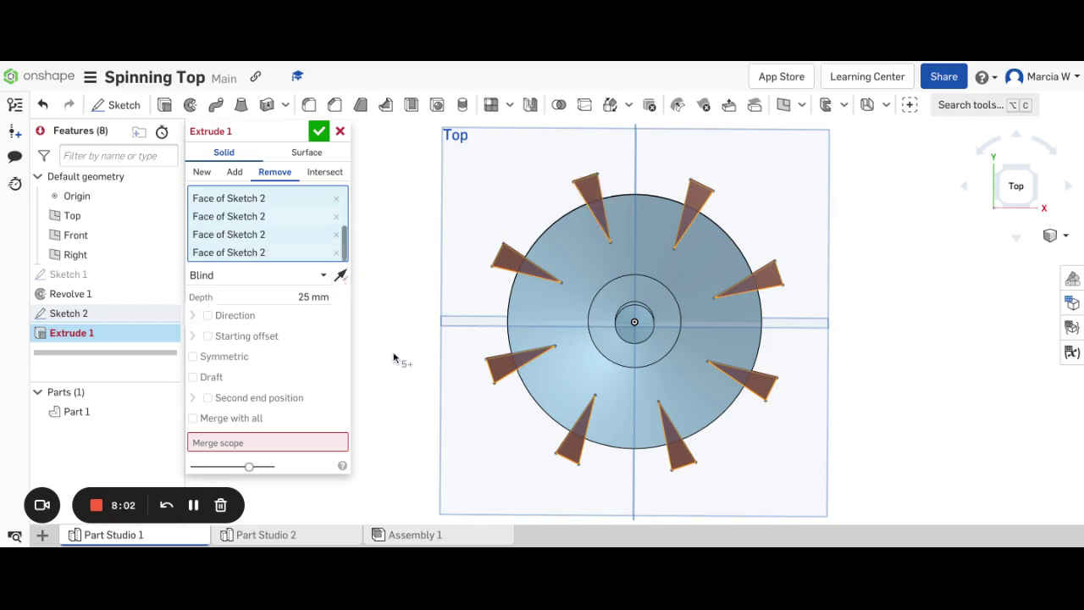
Merge the cut with all parts and complete the blind 25 mm removal through the disc's rim
{"action": "right_click_drag", "start_coordinate": [407, 368], "coordinate": [407, 367]}
{"action": "key", "text": "Down"}
{"action": "key", "text": "Down"}
{"action": "key", "text": "Down"}
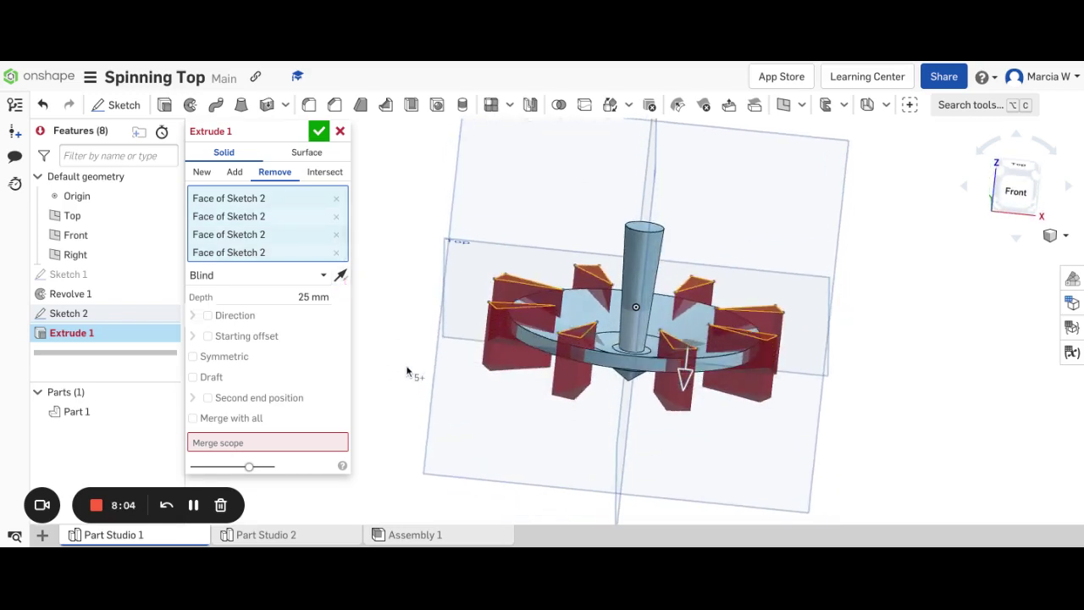
{"action": "left_click", "coordinate": [193, 419]}
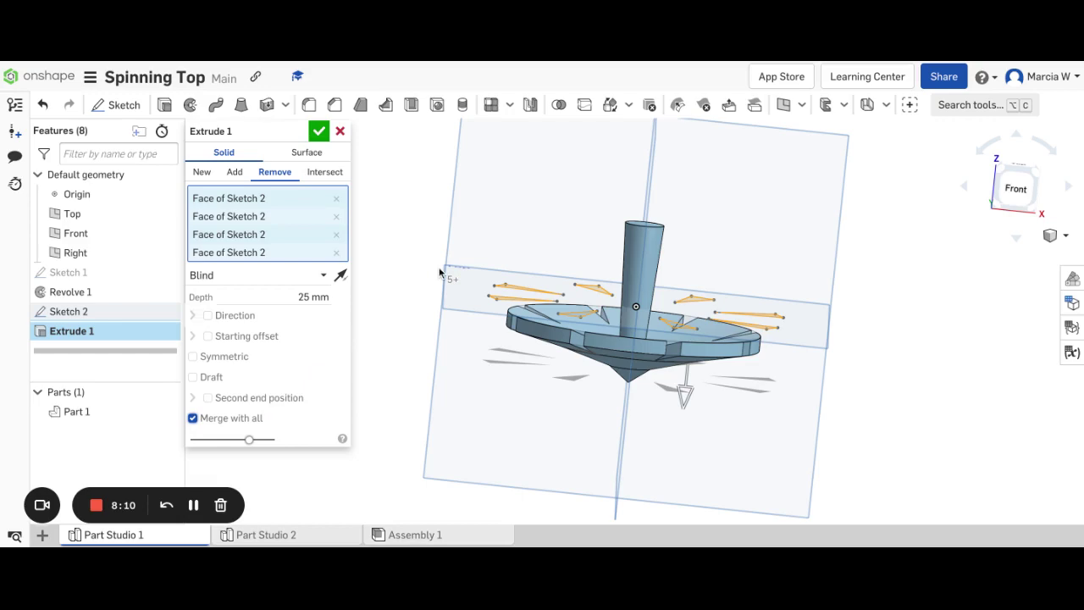
{"action": "key", "text": "shift+5"}
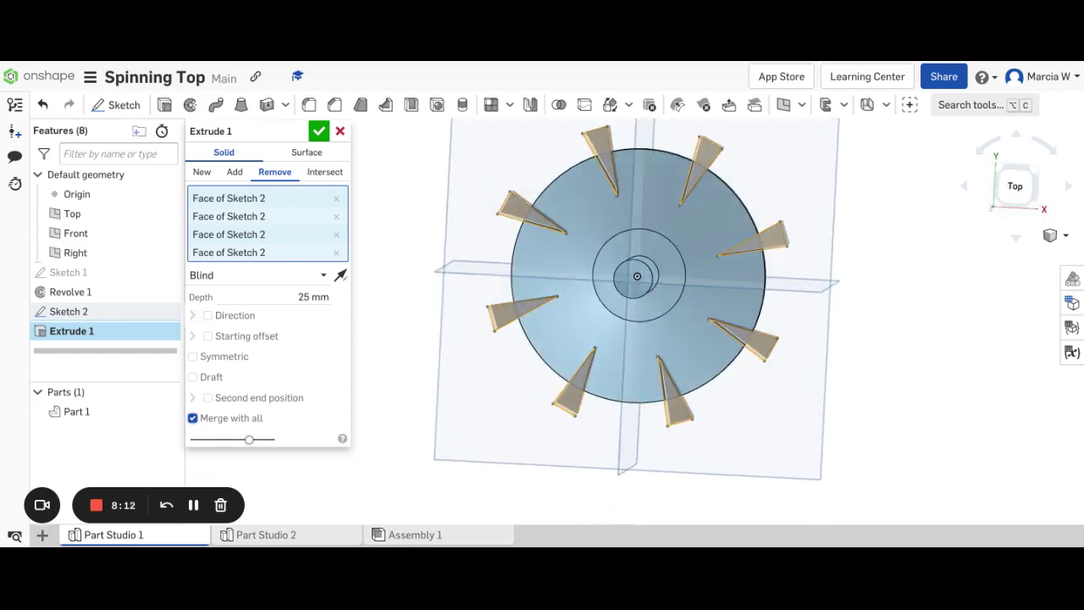
{"action": "right_click_drag", "start_coordinate": [635, 339], "coordinate": [663, 313]}
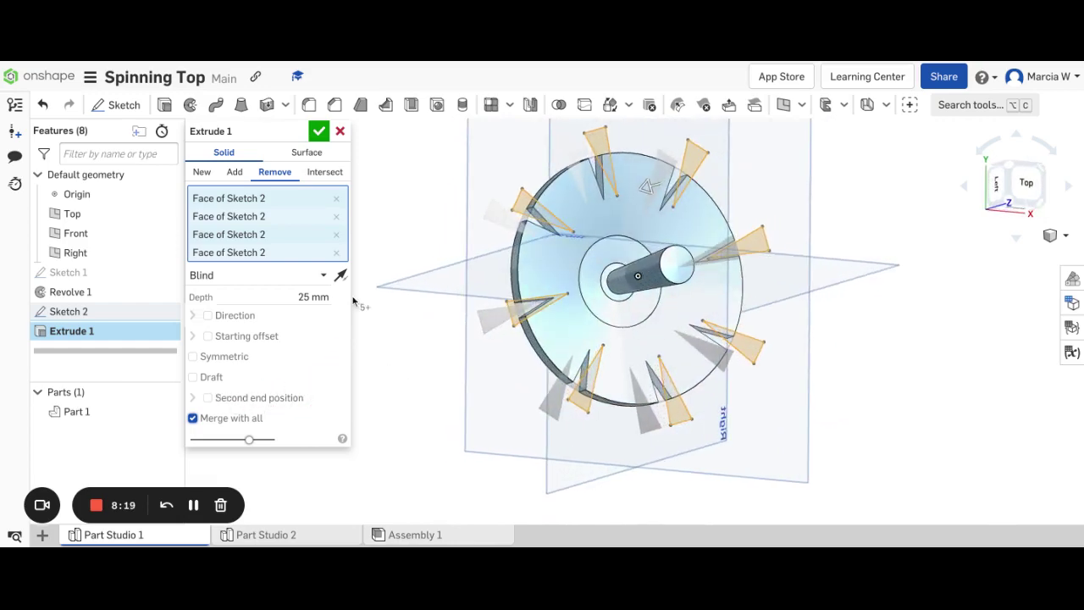
{"action": "mouse_move", "coordinate": [450, 384]}
{"action": "right_mouse_down"}
{"action": "mouse_move", "coordinate": [450, 370]}
{"action": "mouse_move", "coordinate": [449, 404]}
{"action": "right_mouse_up"}
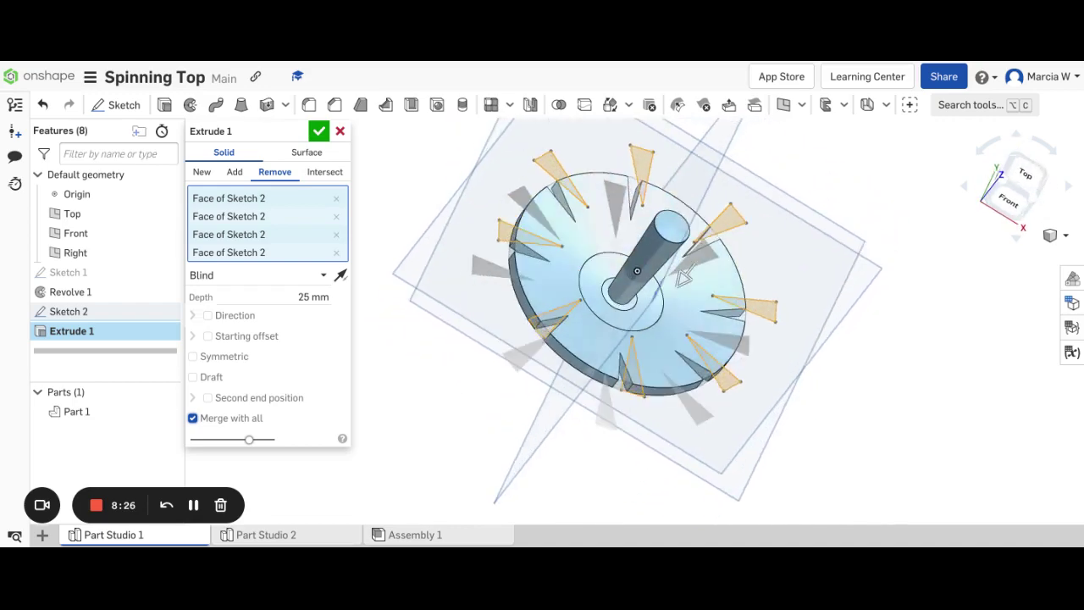
{"action": "left_click", "coordinate": [318, 133]}
Examine the notched spinning top from above, from below and from the front
{"action": "key", "text": "Up"}
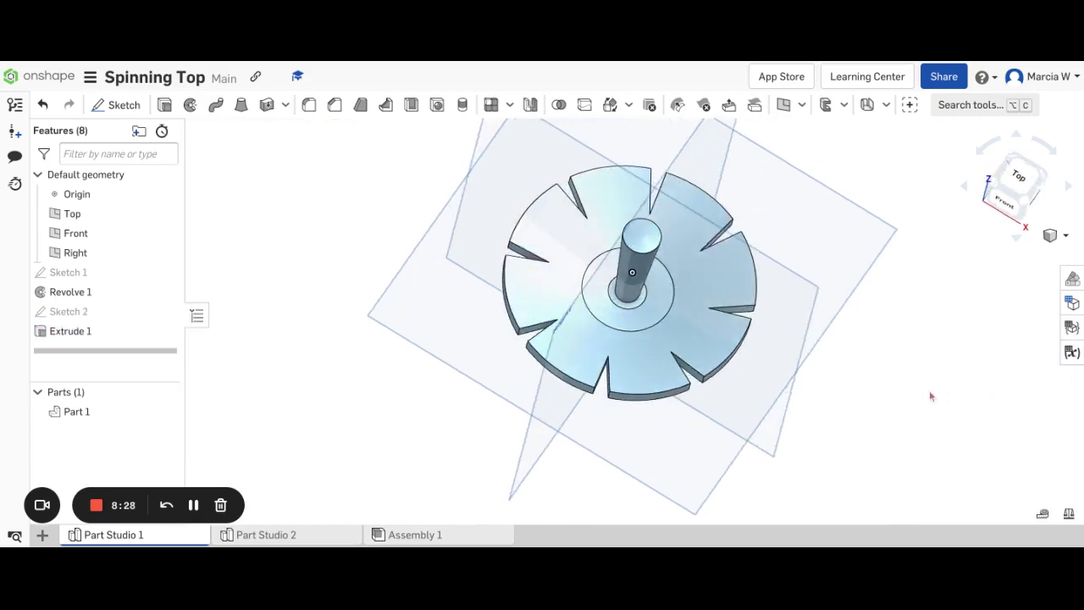
{"action": "right_click_drag", "start_coordinate": [929, 392], "coordinate": [930, 388]}
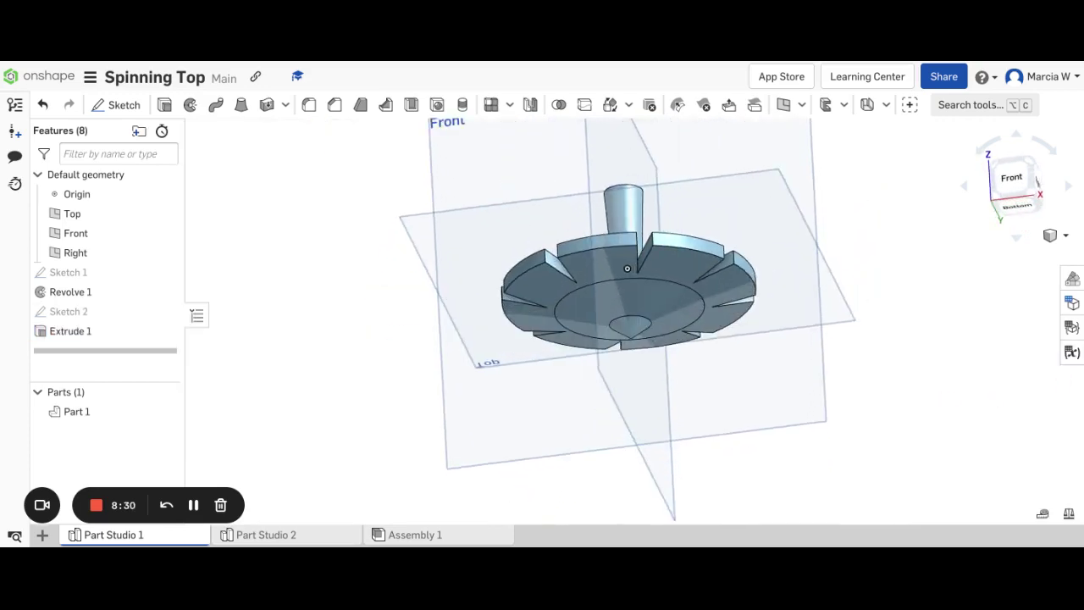
{"action": "key", "text": "Down"}
{"action": "key", "text": "Down"}
{"action": "key", "text": "Down"}
{"action": "key", "text": "Down"}
{"action": "key", "text": "Down"}
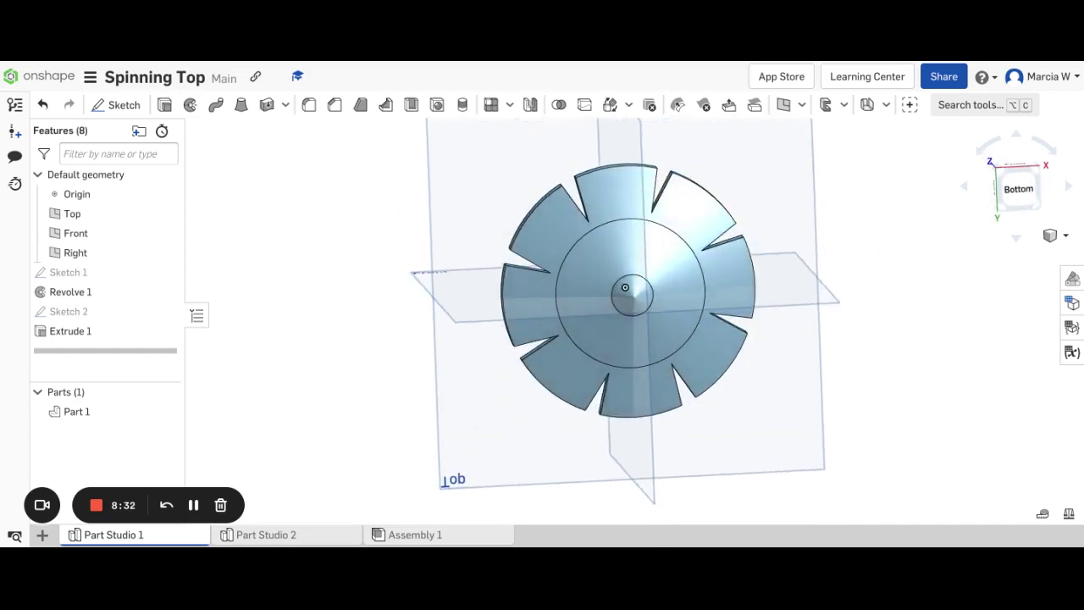
{"action": "right_click_drag", "start_coordinate": [930, 339], "coordinate": [841, 429]}
{"action": "key", "text": "Up"}
{"action": "key", "text": "Up"}
{"action": "key", "text": "Up"}
{"action": "key", "text": "Up"}
{"action": "key", "text": "Up"}
{"action": "key", "text": "Up"}
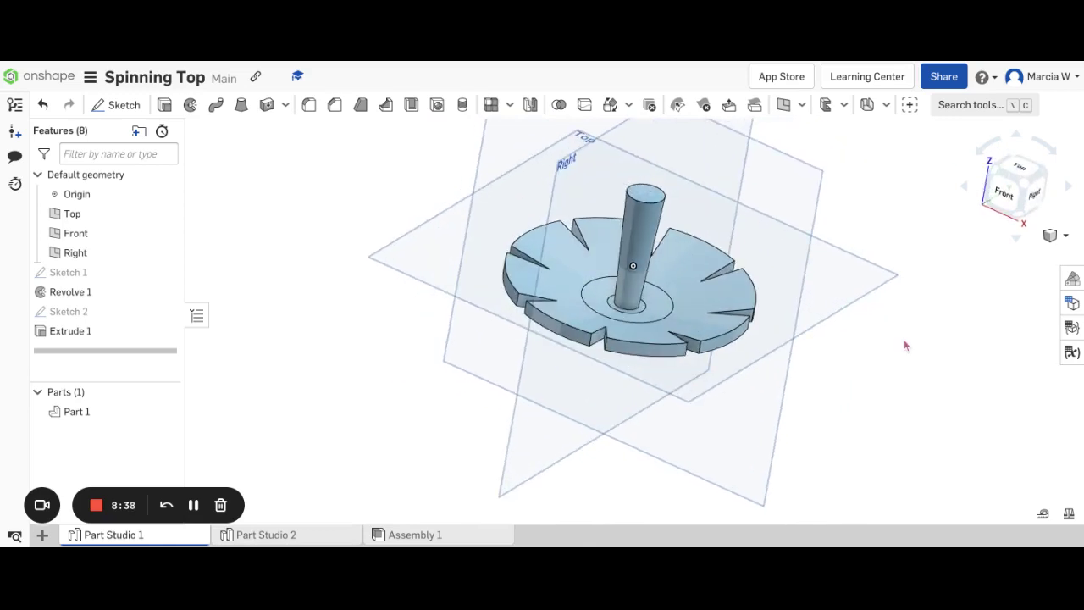
{"action": "left_click", "coordinate": [1002, 197]}
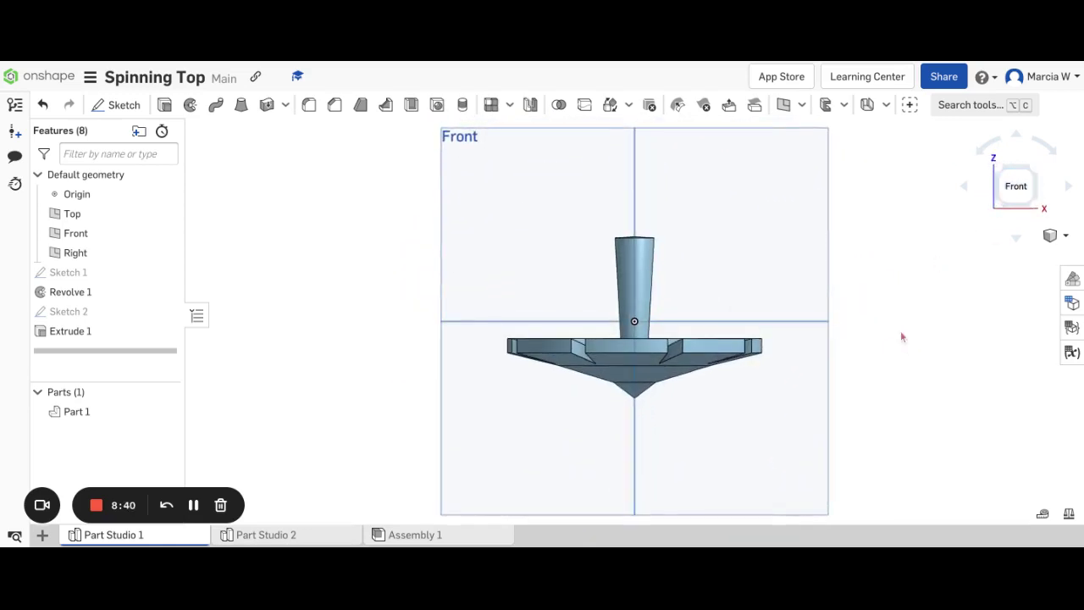